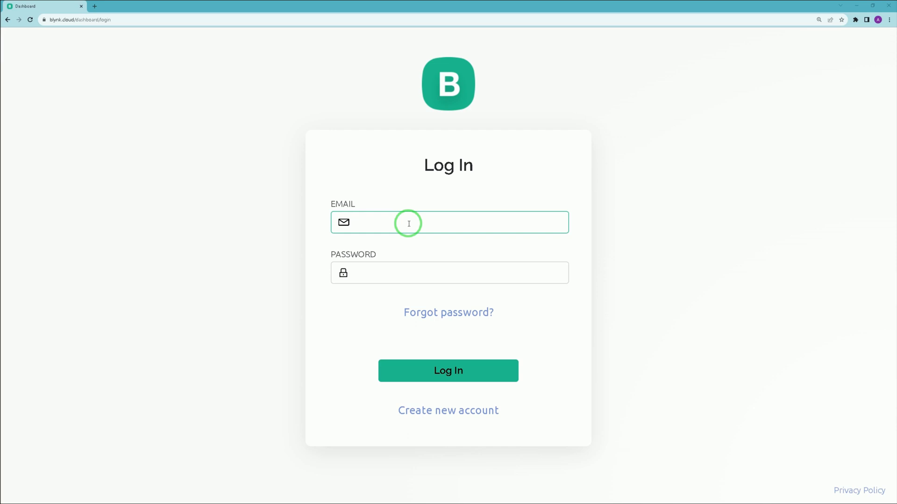
# View the sign-up form for a new account and return to the login form
pyautogui.click(449, 272)
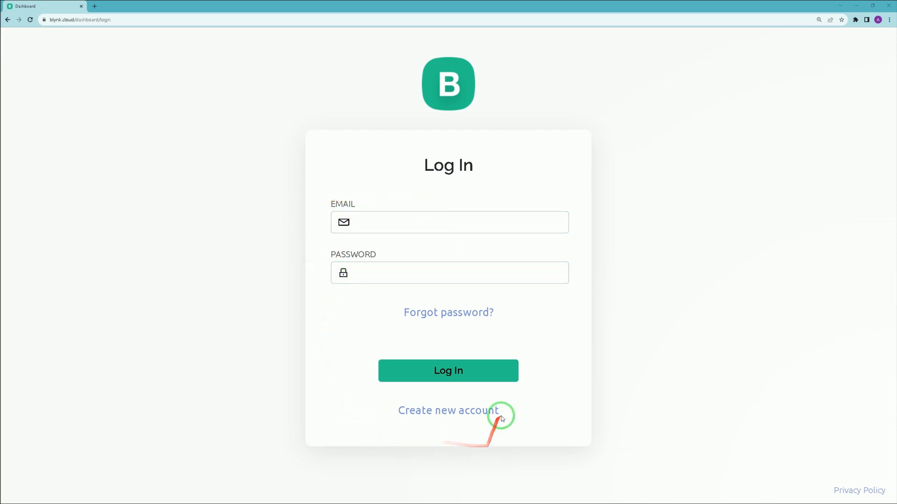
pyautogui.click(465, 411)
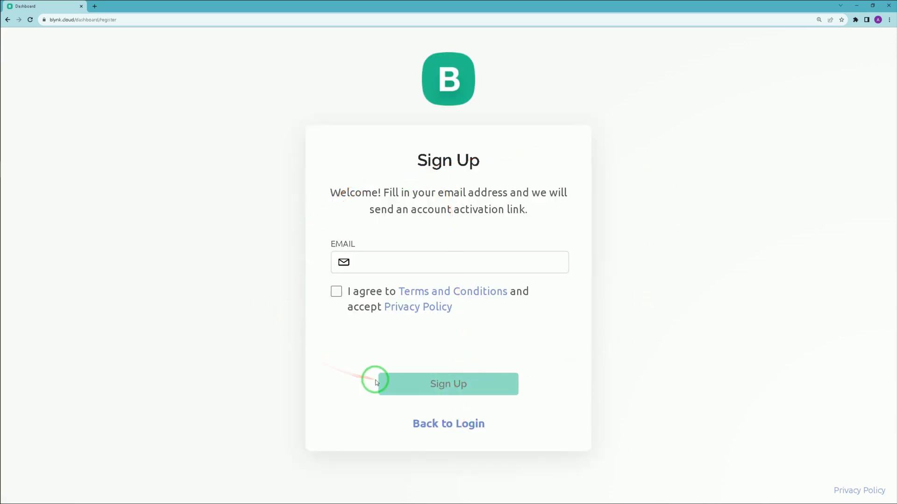
pyautogui.click(445, 423)
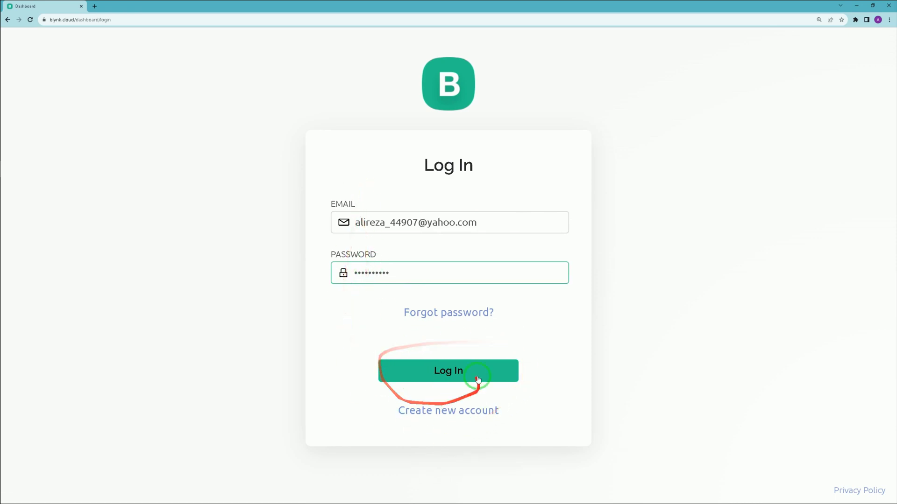
# Log in with the account's email and password, and open the user profile
pyautogui.click(463, 371)
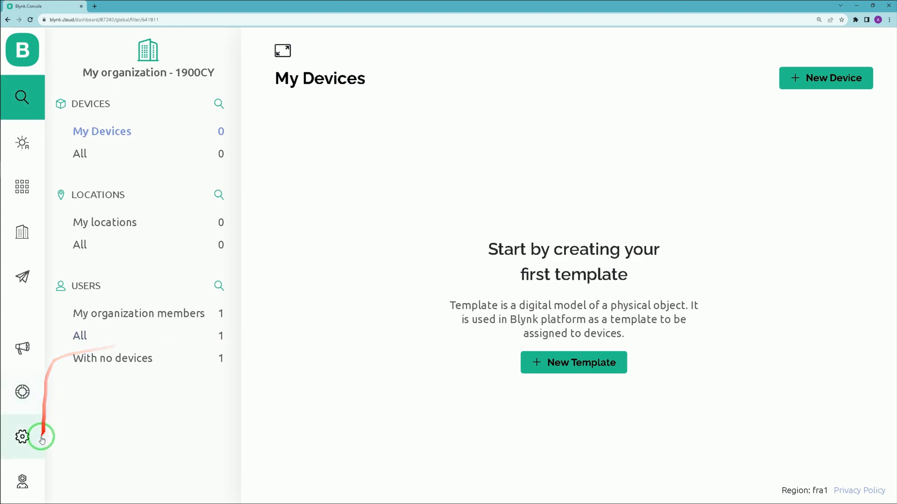
pyautogui.click(23, 484)
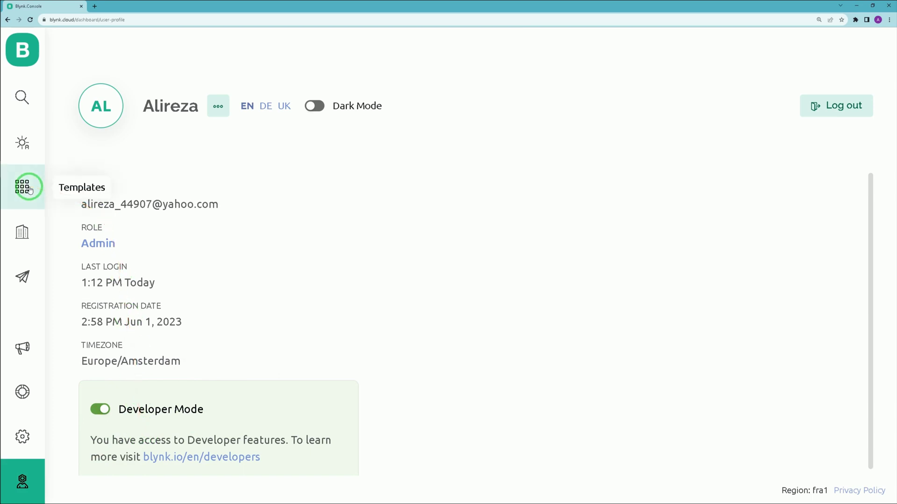
# Start a new device template and name it Fingerprint Sensor
pyautogui.click(30, 202)
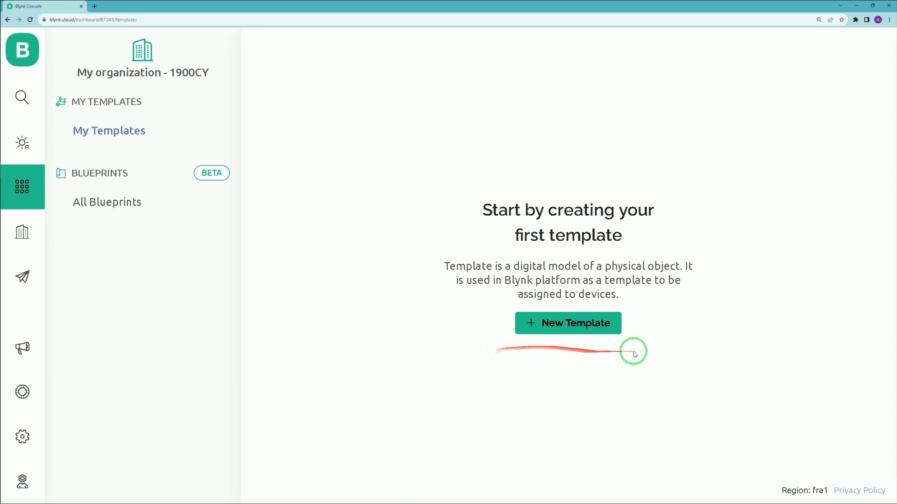
pyautogui.click(564, 323)
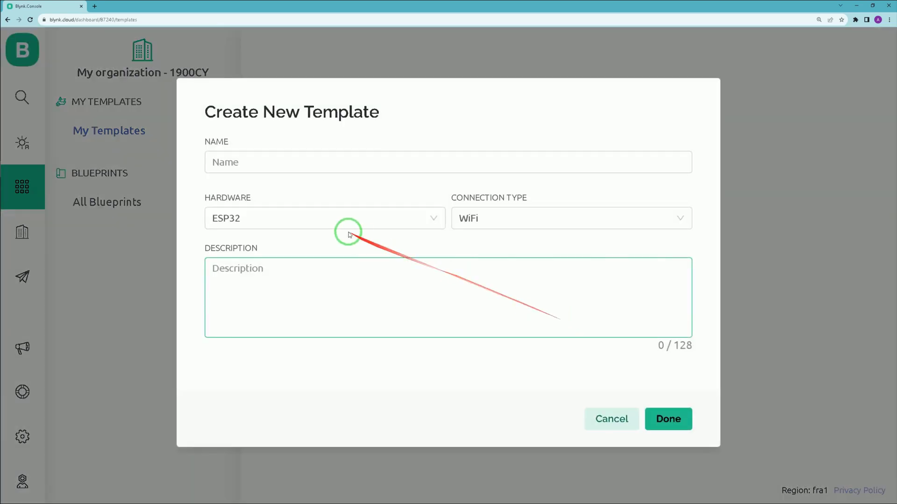
pyautogui.click(238, 162)
pyautogui.write('Fingerprint Sensor')
# Set the template's hardware to ESP32 and its connection type to WiFi, and create the template
pyautogui.click(276, 217)
pyautogui.moveTo(275, 216)
pyautogui.mouseDown()
pyautogui.moveTo(226, 187)
pyautogui.moveTo(310, 202)
pyautogui.moveTo(243, 218)
pyautogui.mouseUp()
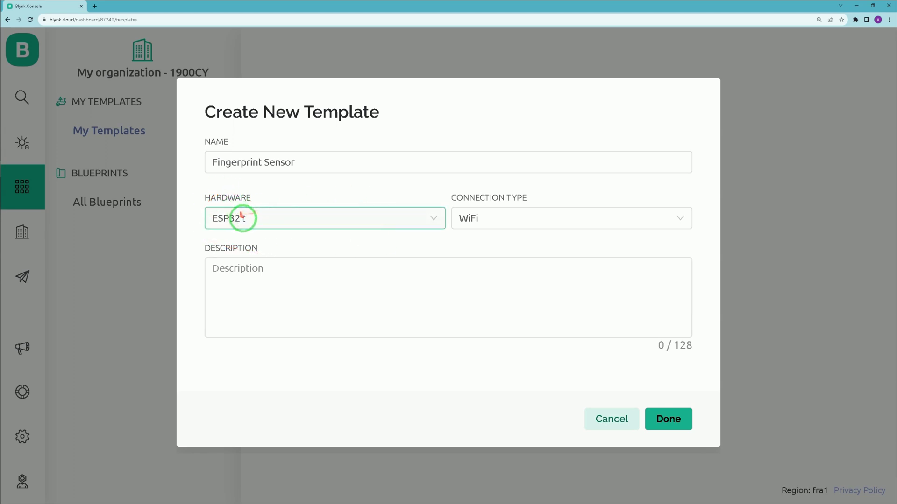
pyautogui.click(243, 218)
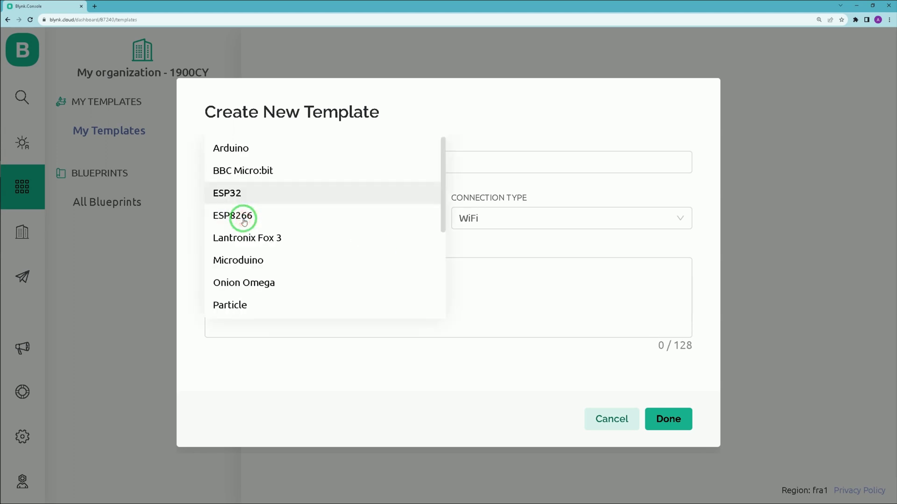
pyautogui.click(243, 193)
pyautogui.click(244, 258)
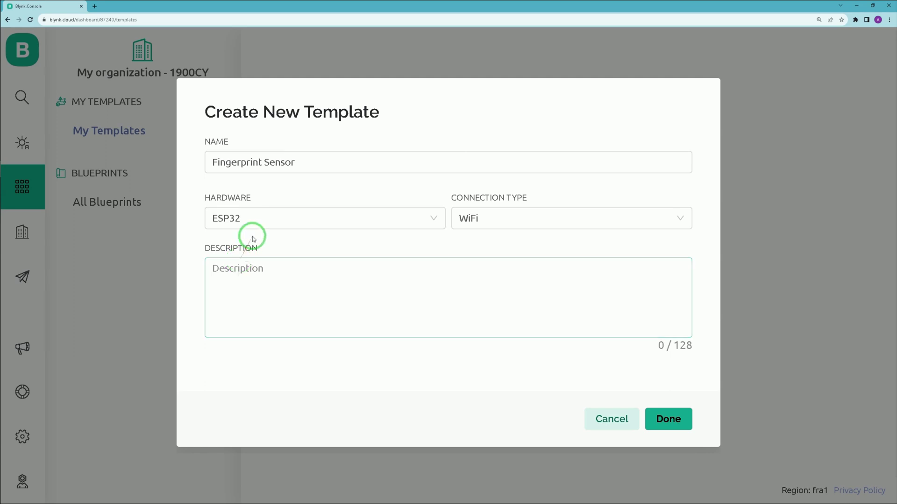
pyautogui.click(509, 221)
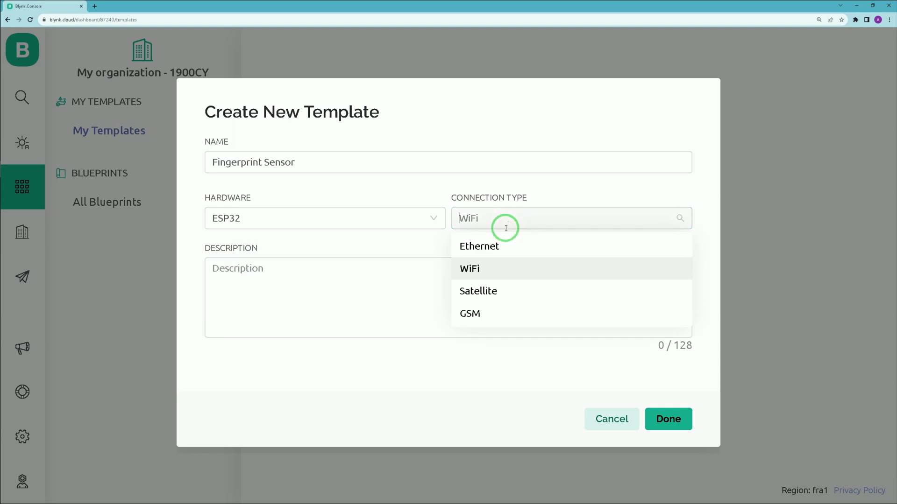
pyautogui.click(477, 268)
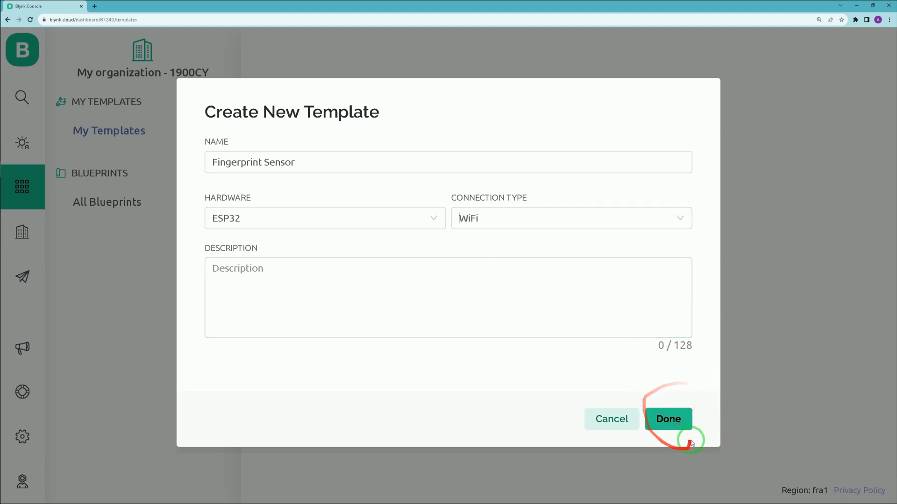
pyautogui.click(677, 421)
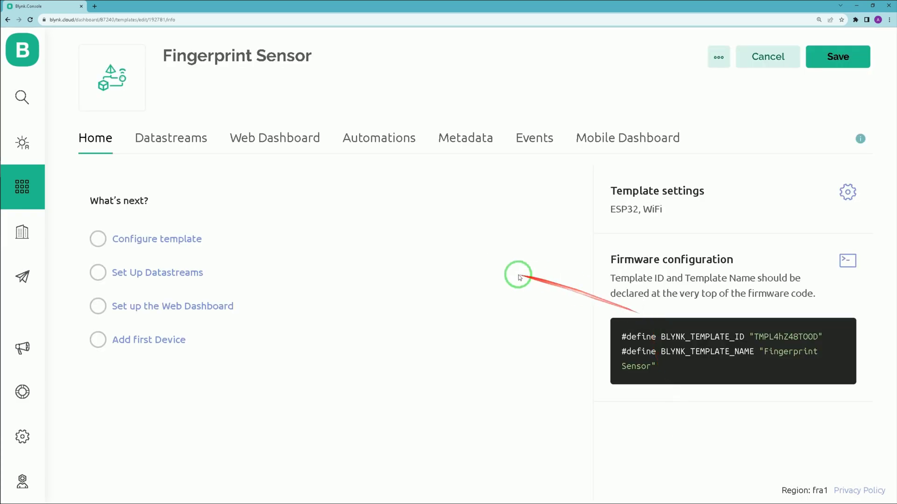
# Start a virtual pin datastream in the template, name it Relay and give it the bright blue theme colour
pyautogui.click(172, 140)
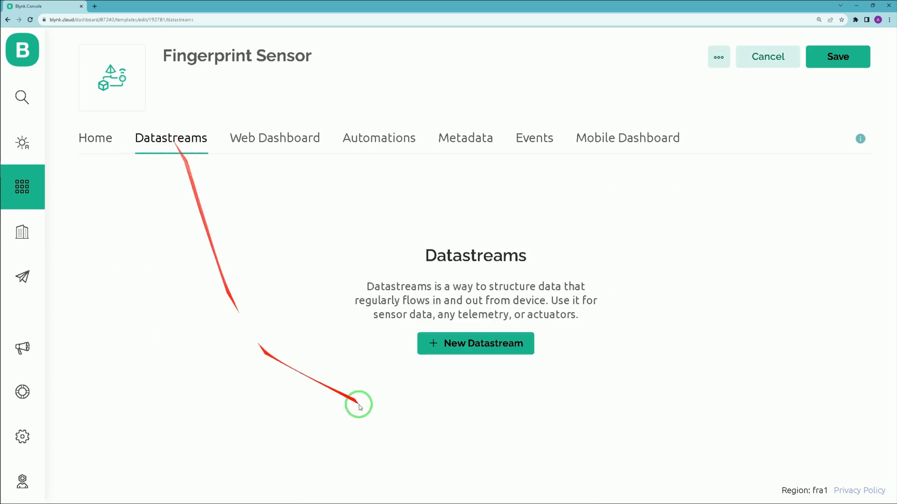
pyautogui.click(503, 343)
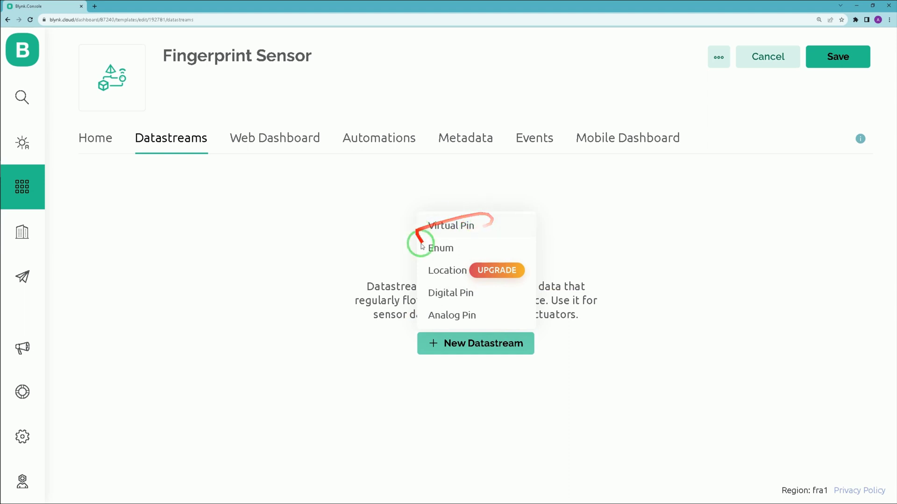
pyautogui.click(447, 227)
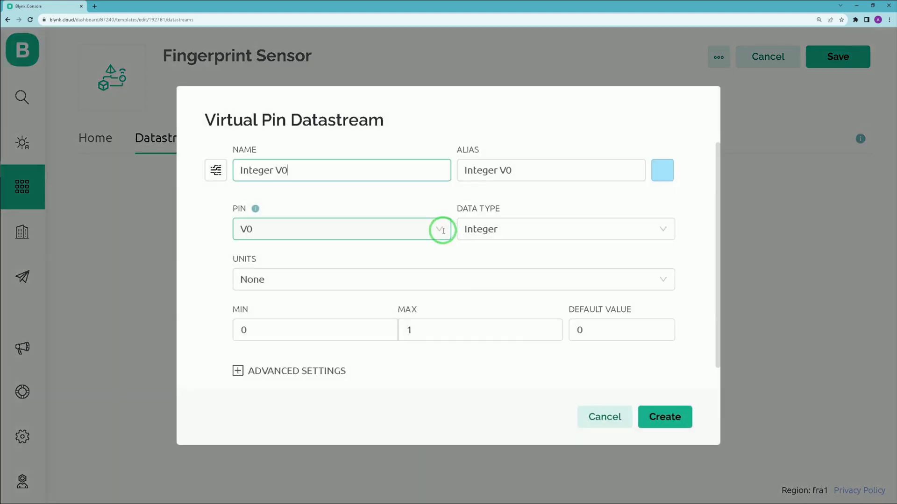
pyautogui.moveTo(304, 170); pyautogui.dragTo(216, 174)
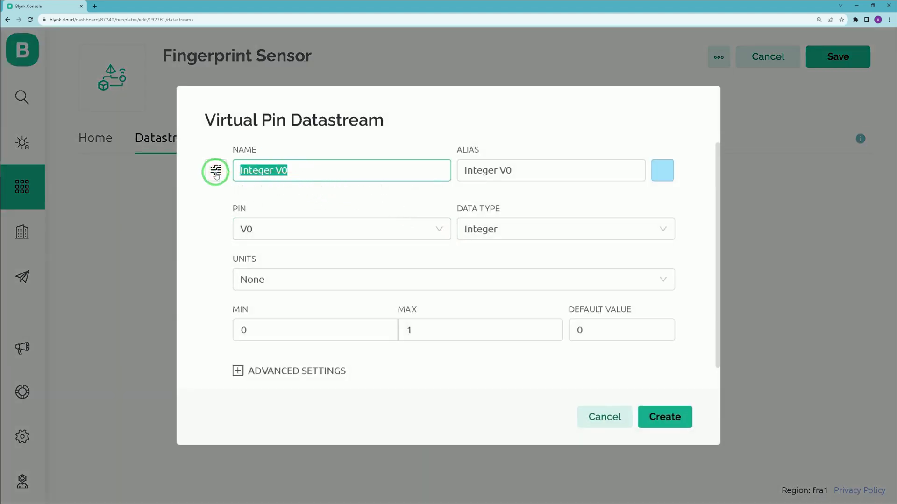
pyautogui.write('Relay')
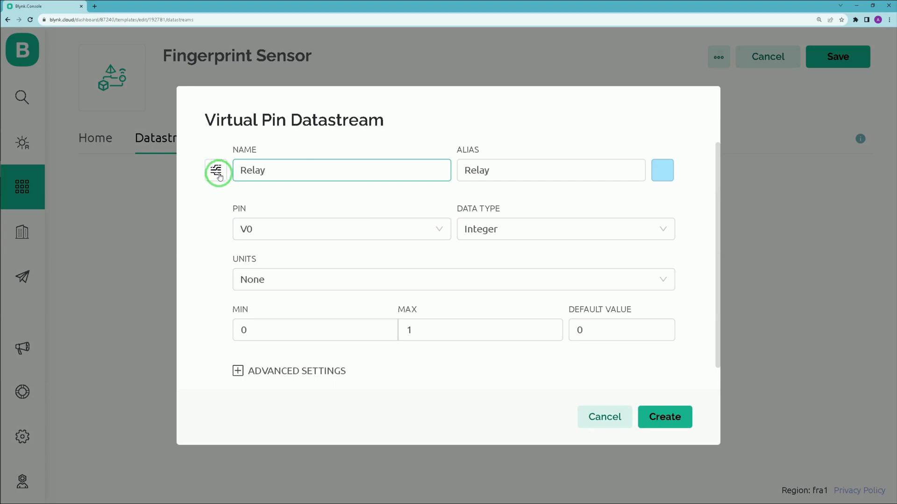
pyautogui.click(663, 170)
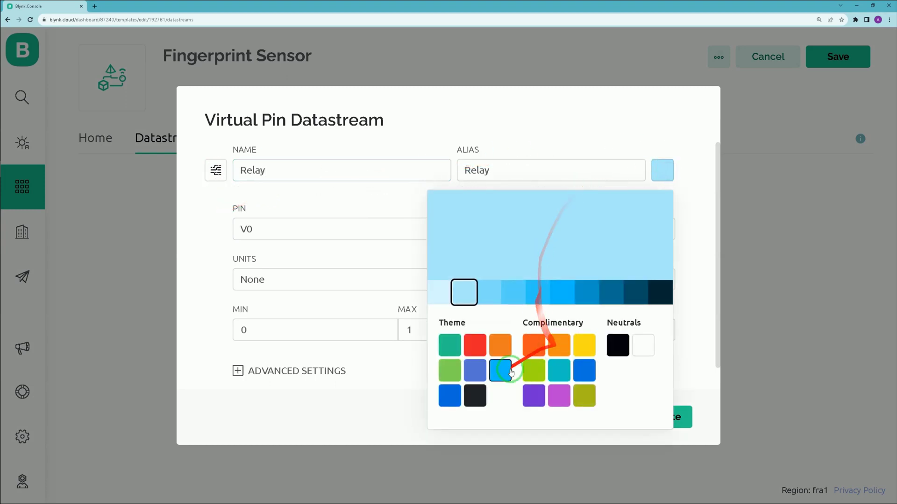
pyautogui.click(500, 371)
pyautogui.click(505, 150)
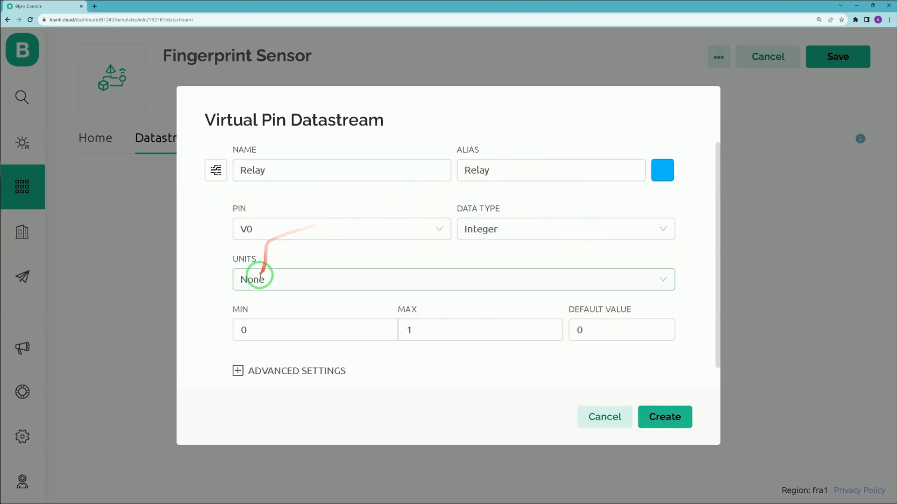
# Assign the Relay datastream to pin V0 with the Integer data type
pyautogui.click(280, 230)
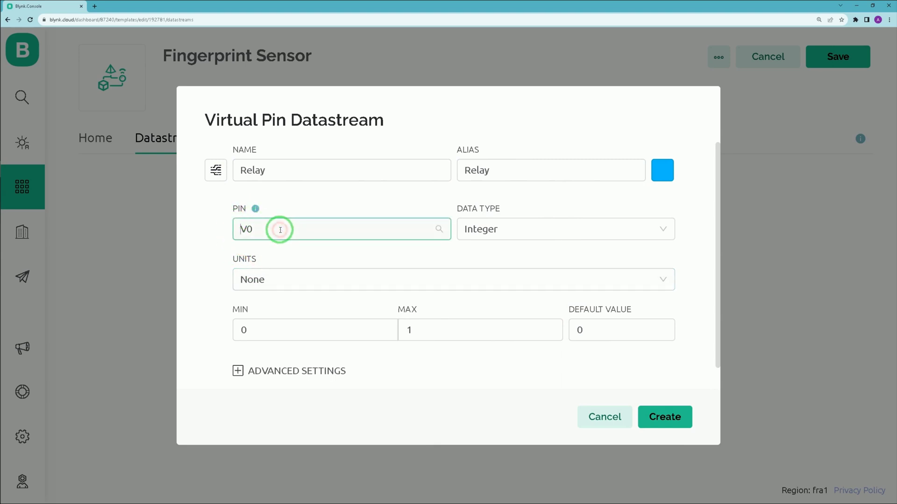
pyautogui.click(281, 230)
pyautogui.click(251, 259)
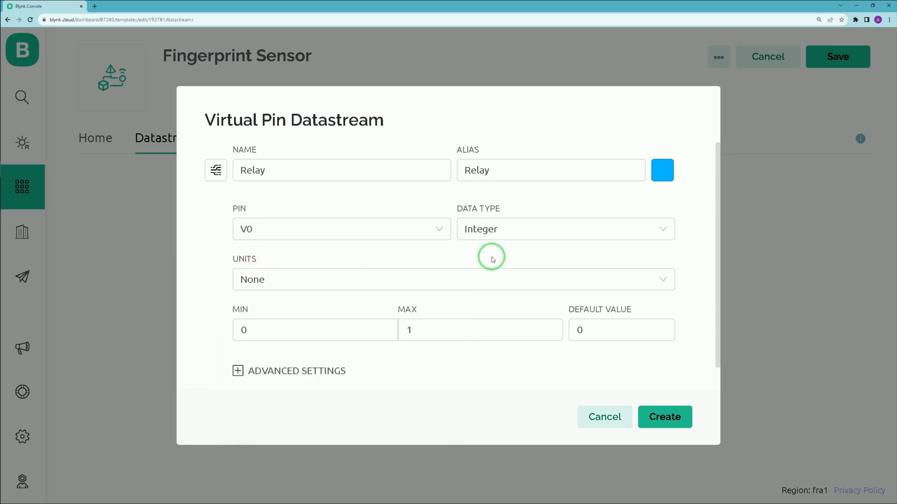
pyautogui.click(514, 224)
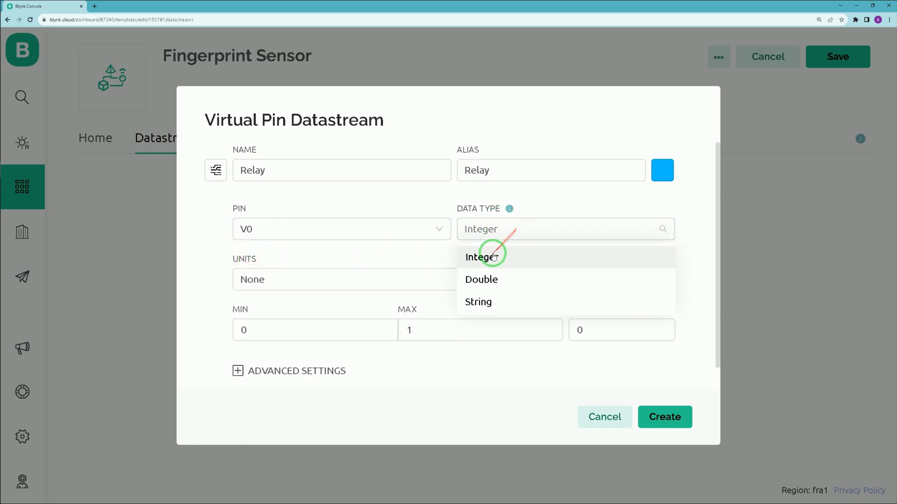
pyautogui.click(491, 257)
# Review the Relay datastream's units, value range and advanced settings, and create the datastream
pyautogui.click(258, 279)
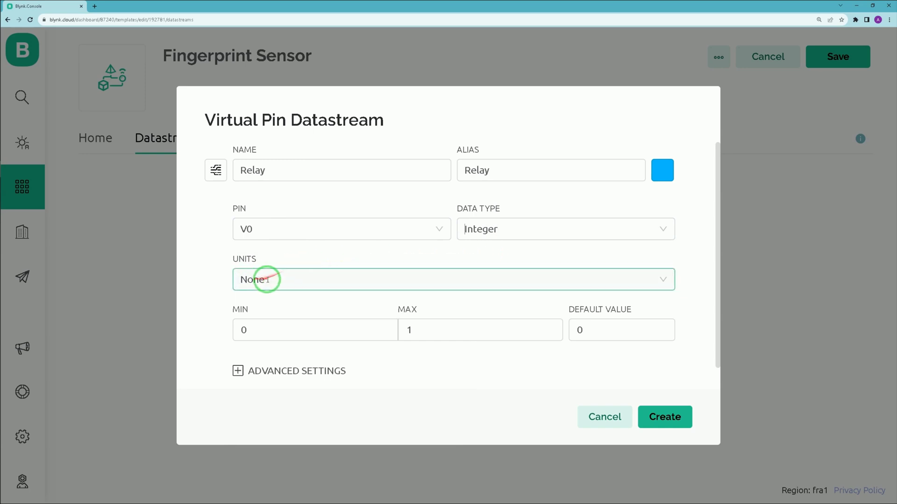
pyautogui.click(248, 332)
pyautogui.click(440, 331)
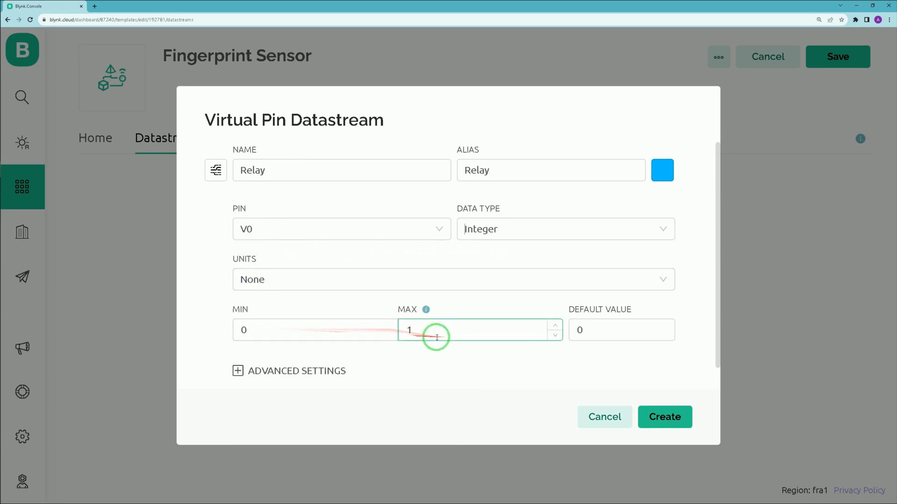
pyautogui.scroll(-1, 282, 290)
pyautogui.click(238, 348)
pyautogui.scroll(-3, 336, 266)
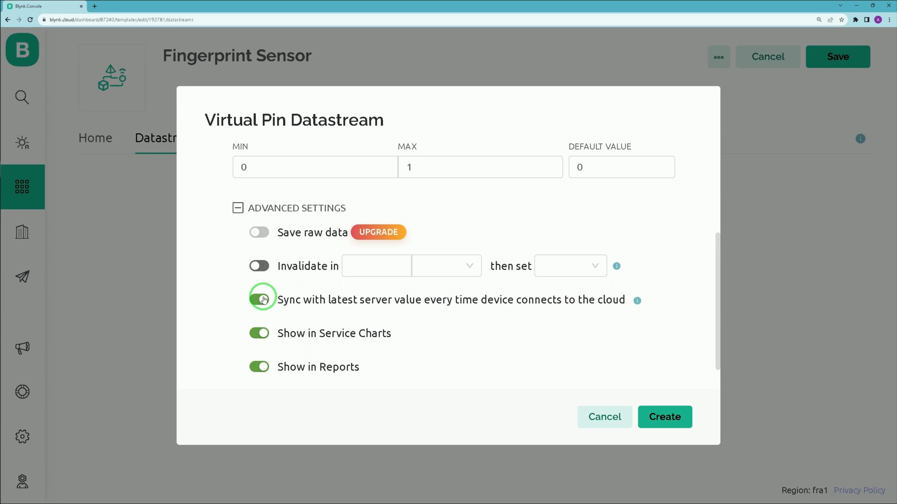
pyautogui.click(660, 420)
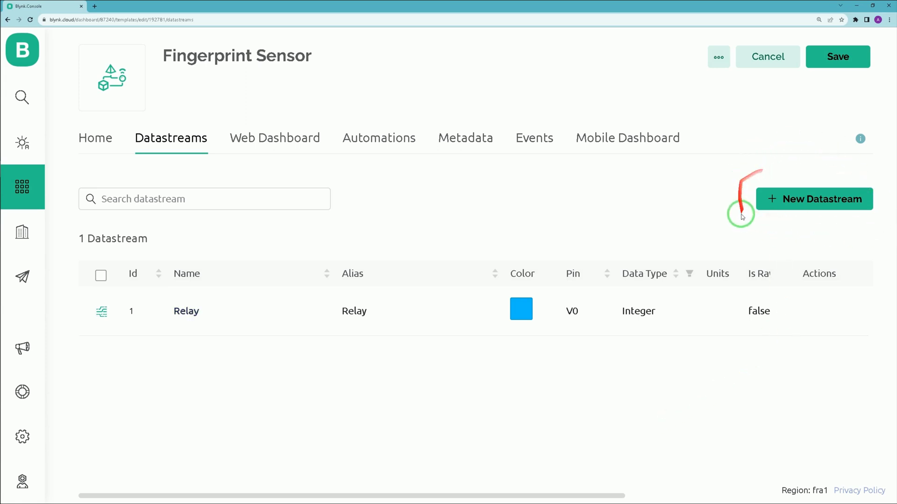
# Start a second virtual pin datastream, name it Log and give it the bright blue theme colour
pyautogui.click(819, 201)
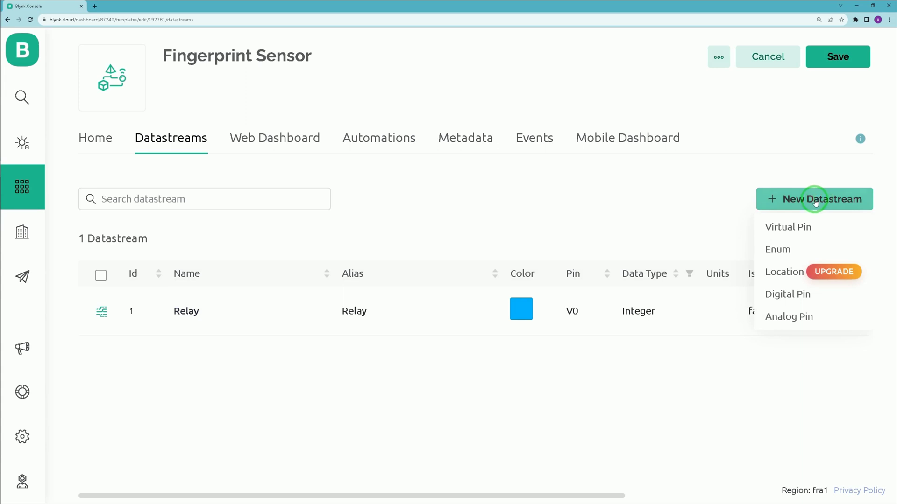
pyautogui.click(788, 232)
pyautogui.moveTo(337, 176); pyautogui.dragTo(225, 167)
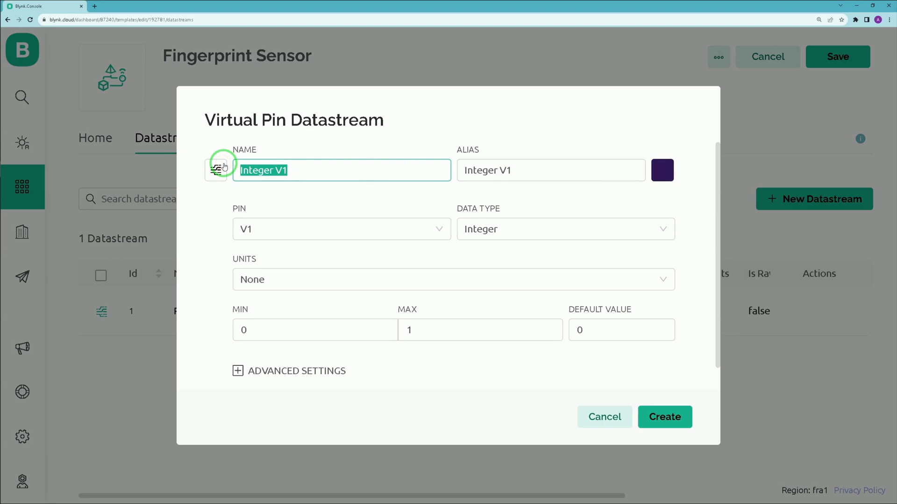
pyautogui.write('Log')
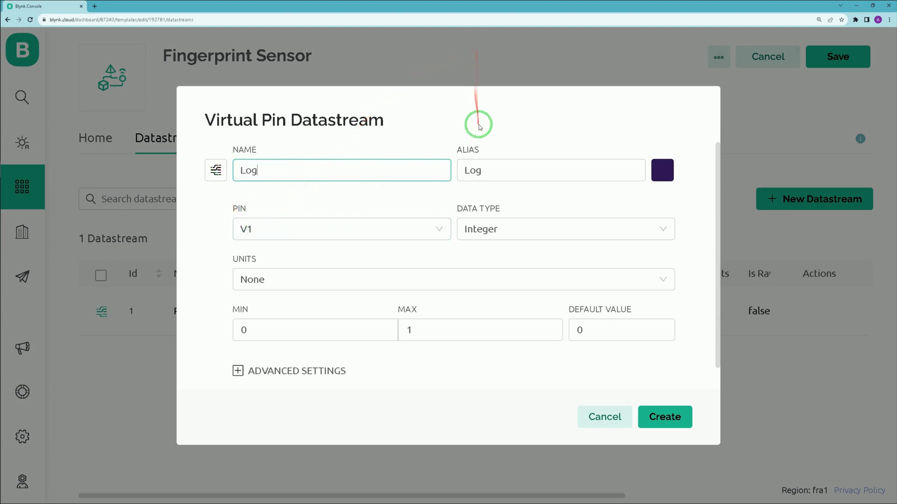
pyautogui.click(661, 170)
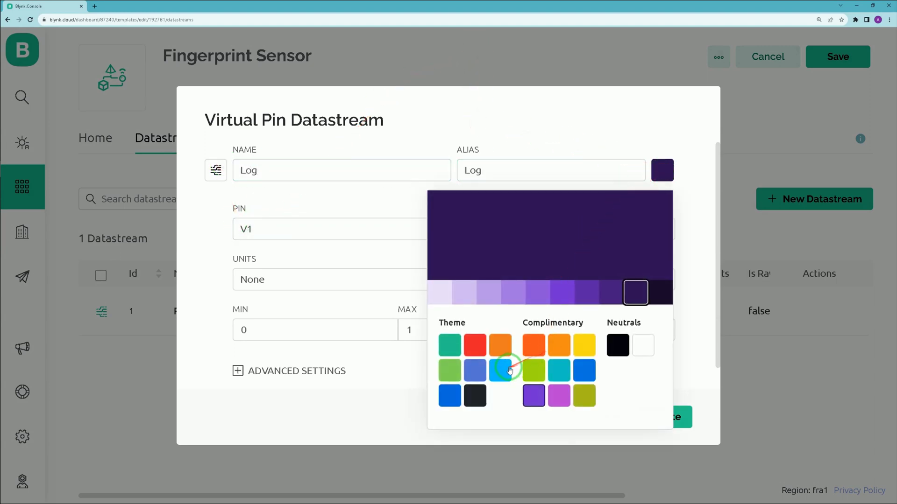
pyautogui.click(510, 370)
pyautogui.click(519, 121)
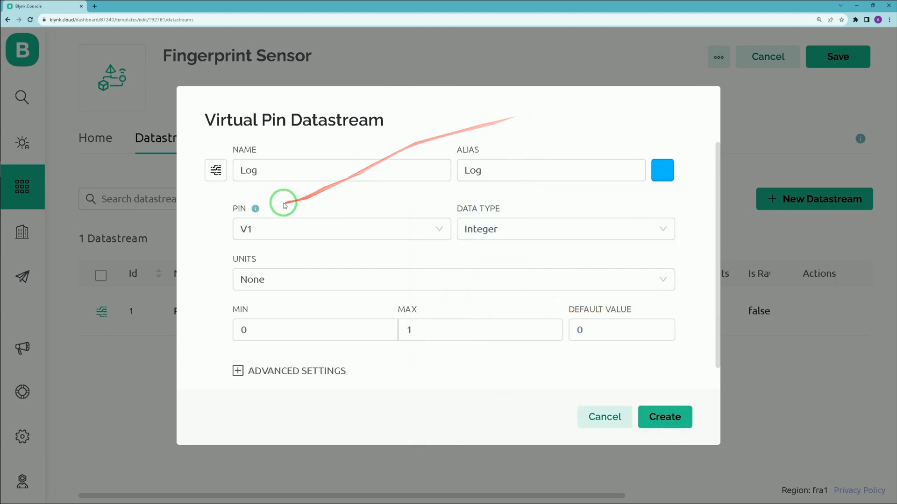
# Assign the Log datastream to virtual pin V3 with the String data type
pyautogui.click(273, 229)
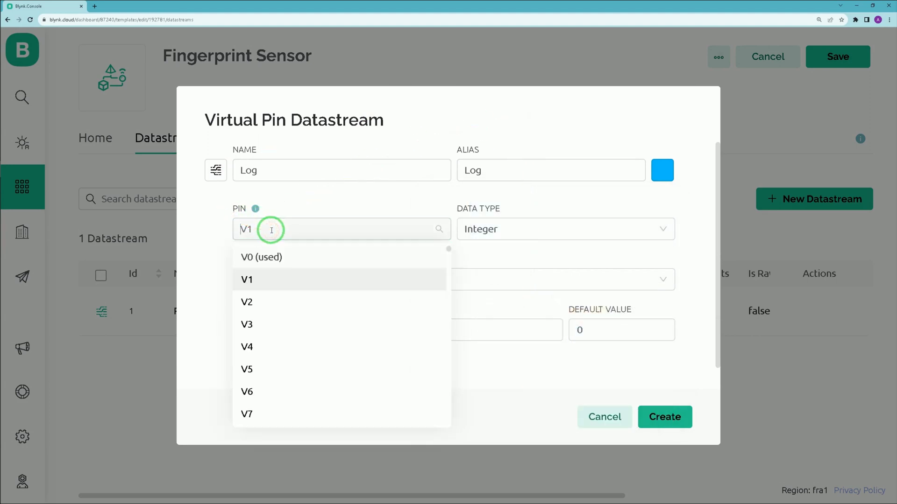
pyautogui.click(253, 322)
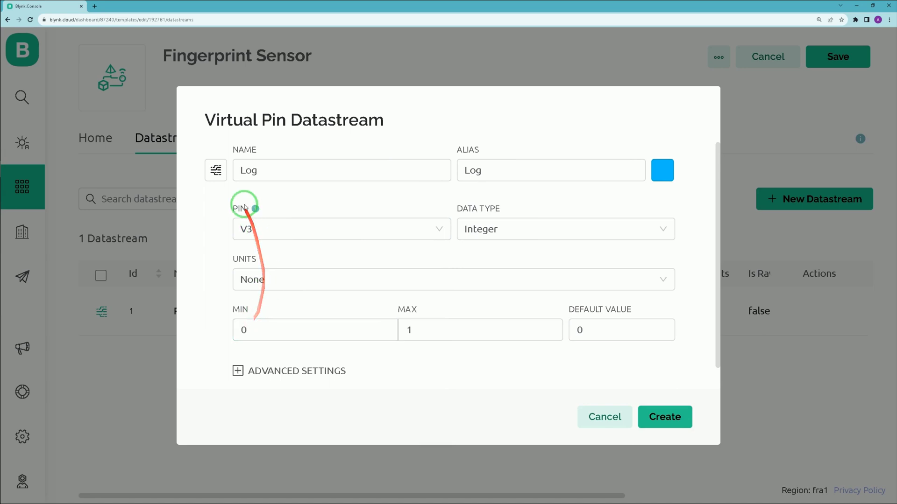
pyautogui.click(510, 230)
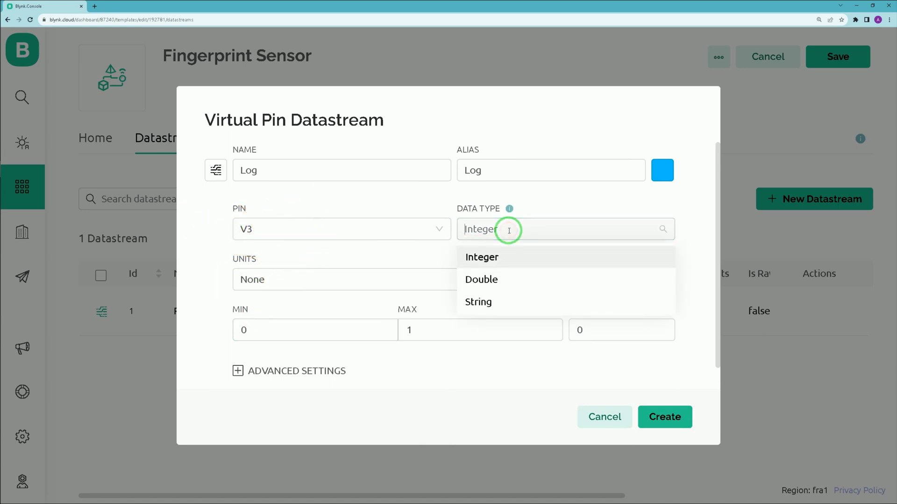
pyautogui.click(487, 302)
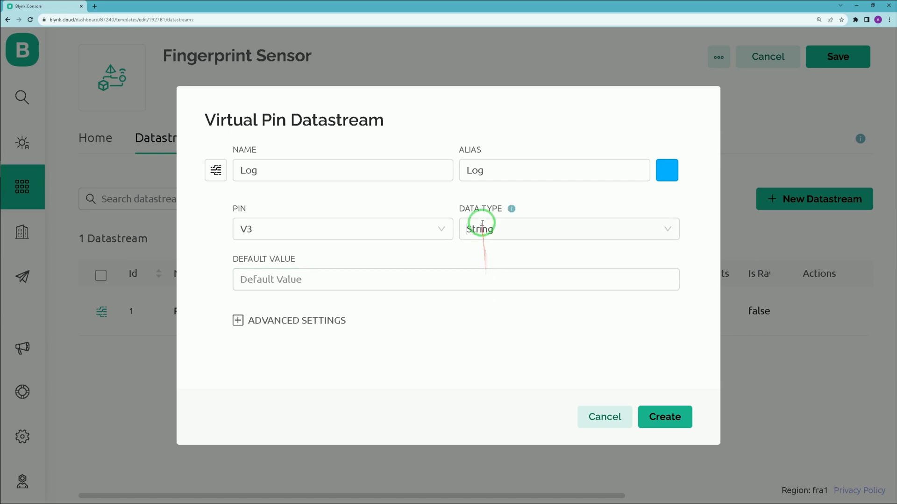
# Enable syncing with the latest server value in the Log datastream's advanced settings and create the datastream
pyautogui.click(238, 320)
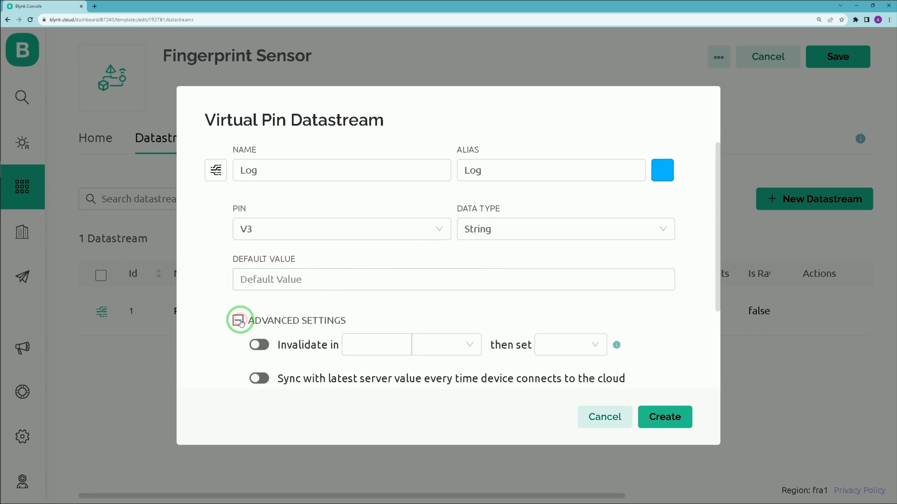
pyautogui.scroll(-3, 278, 252)
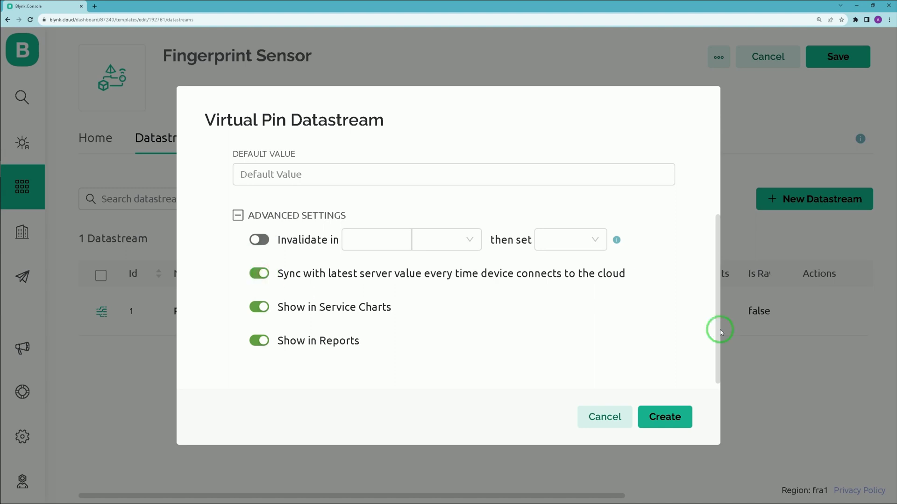
pyautogui.moveTo(721, 314)
pyautogui.mouseDown()
pyautogui.moveTo(661, 425)
pyautogui.moveTo(641, 411)
pyautogui.moveTo(670, 401)
pyautogui.mouseUp()
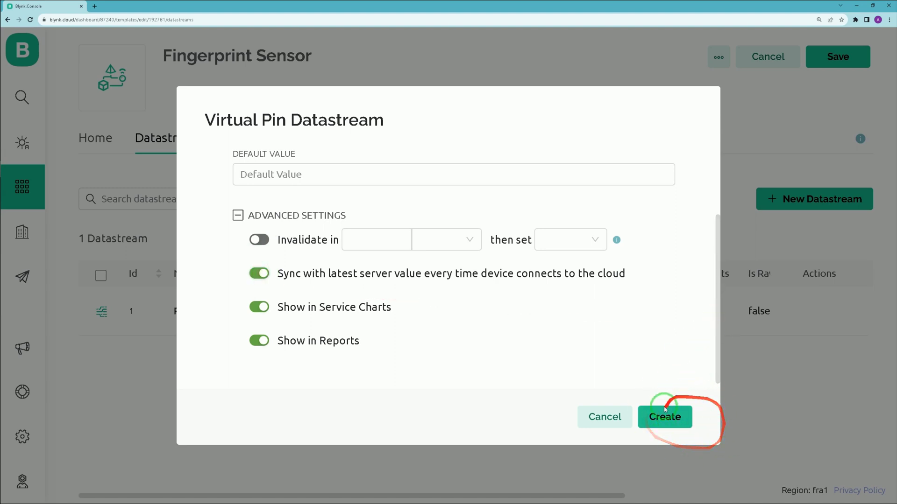
pyautogui.click(667, 422)
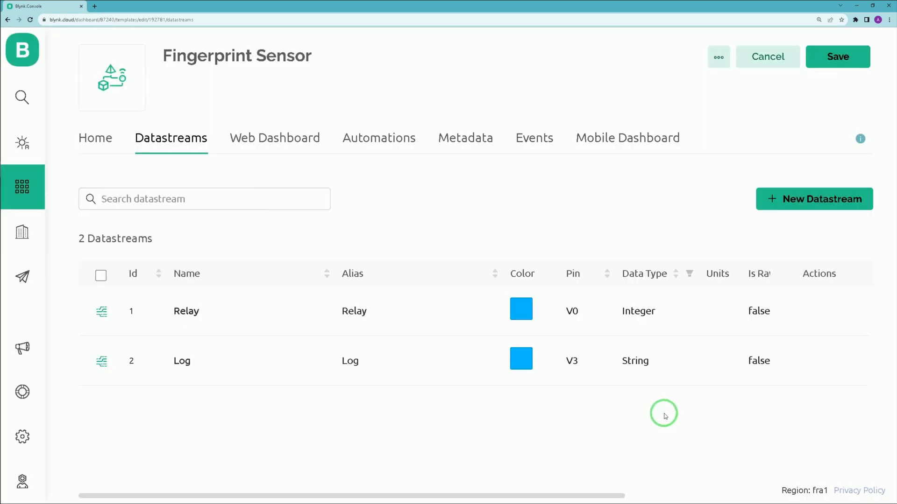
# Add a Switch widget to the template's web dashboard and title it Relay
pyautogui.click(263, 141)
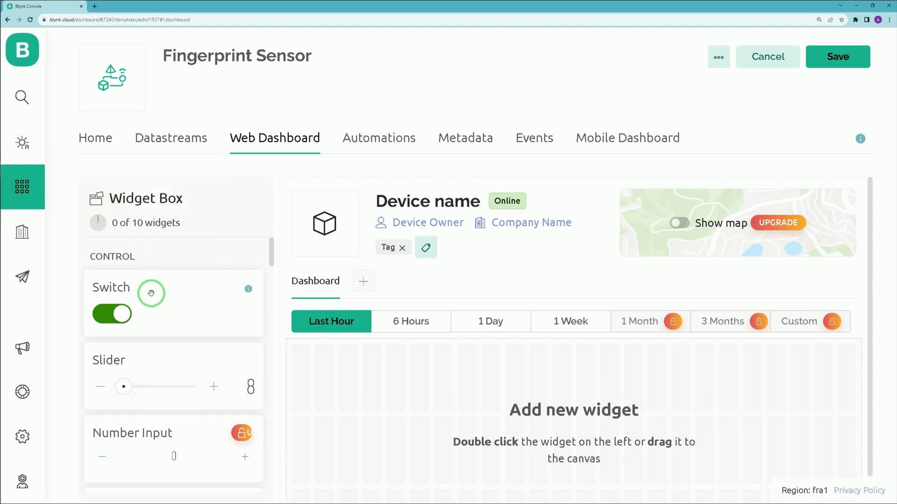
pyautogui.moveTo(150, 303); pyautogui.dragTo(395, 396)
pyautogui.moveTo(363, 367)
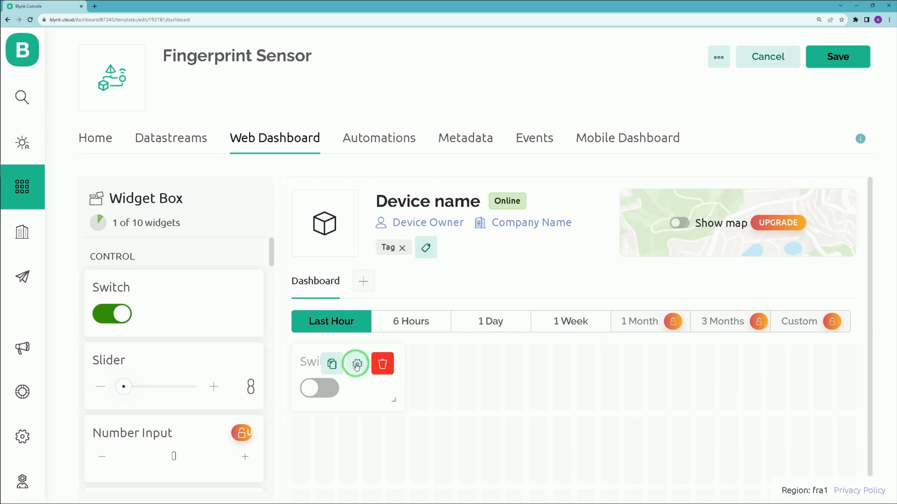
pyautogui.click(357, 364)
pyautogui.moveTo(120, 149); pyautogui.dragTo(57, 146)
pyautogui.write('Relay')
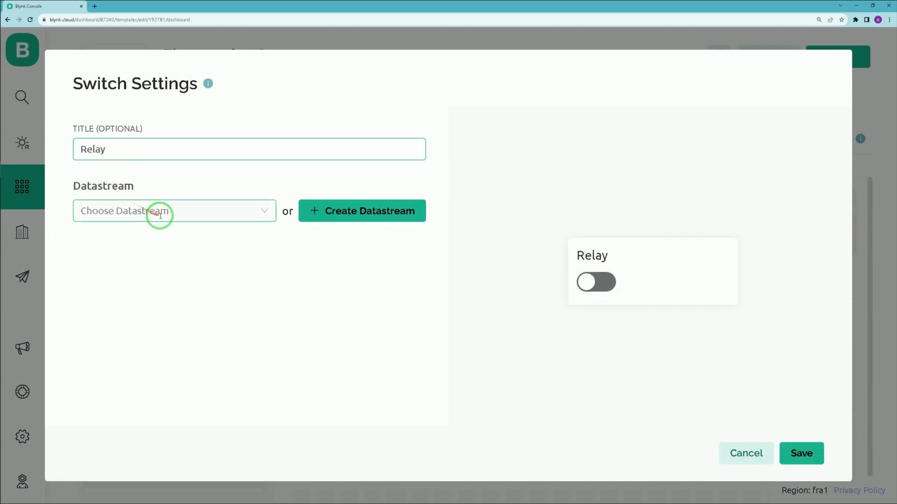
# Link the Relay switch to the Relay (V0) datastream and check its on and off values
pyautogui.click(187, 212)
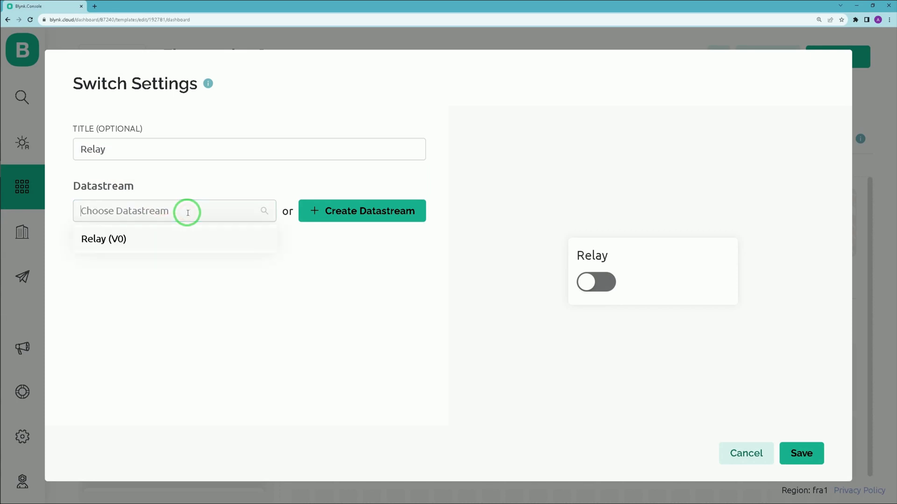
pyautogui.click(93, 244)
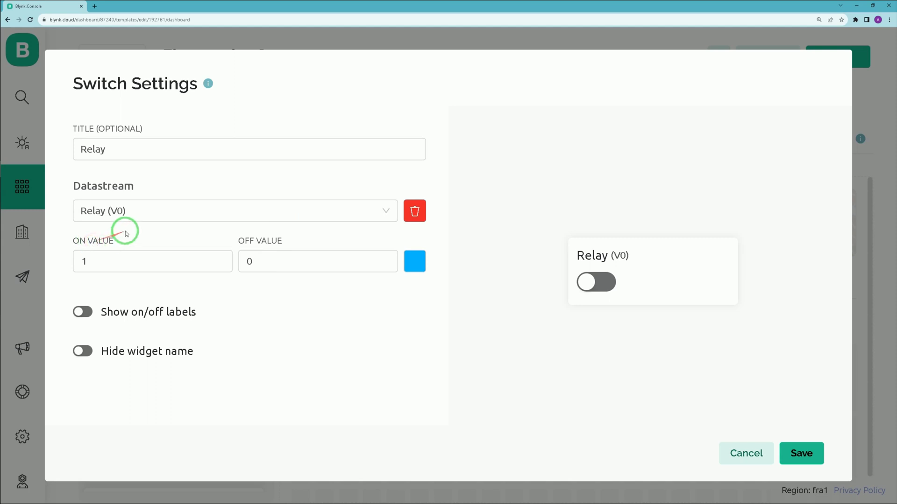
pyautogui.click(89, 265)
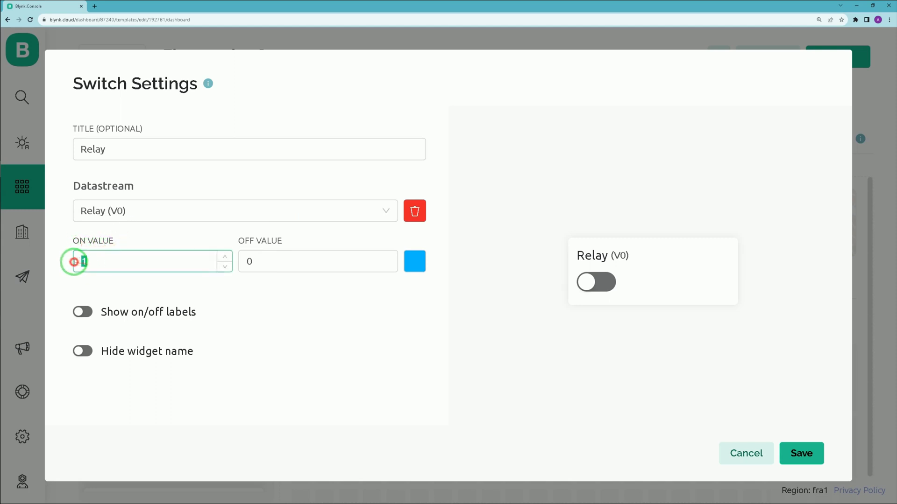
pyautogui.click(285, 260)
pyautogui.doubleClick(241, 261)
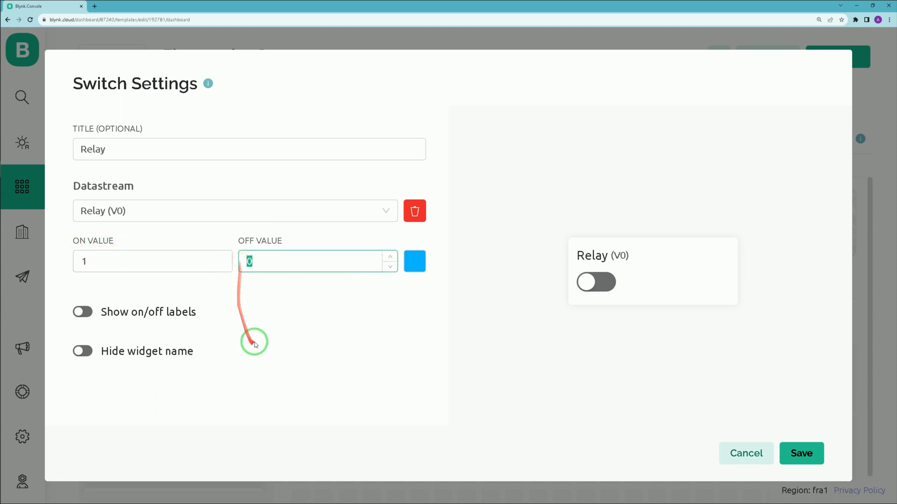
# Show on/off labels on the Relay switch, reading Trigged for on and Off for off, and save its settings
pyautogui.click(84, 312)
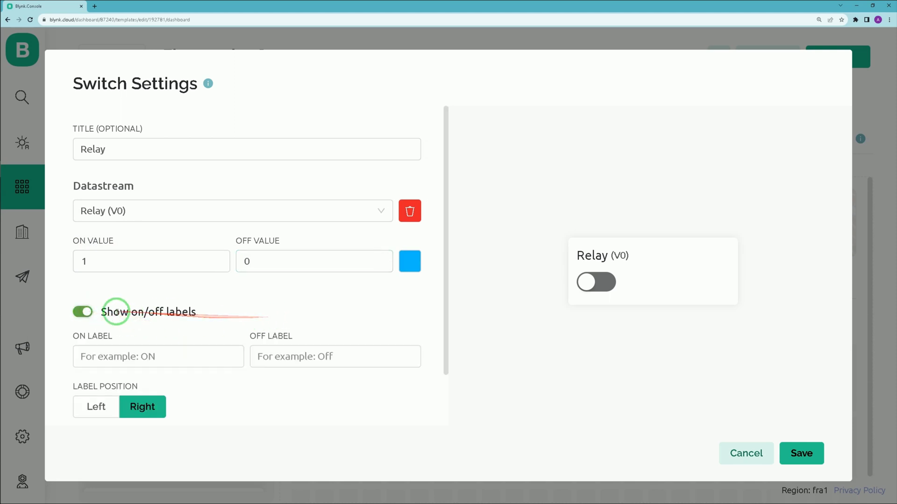
pyautogui.click(125, 357)
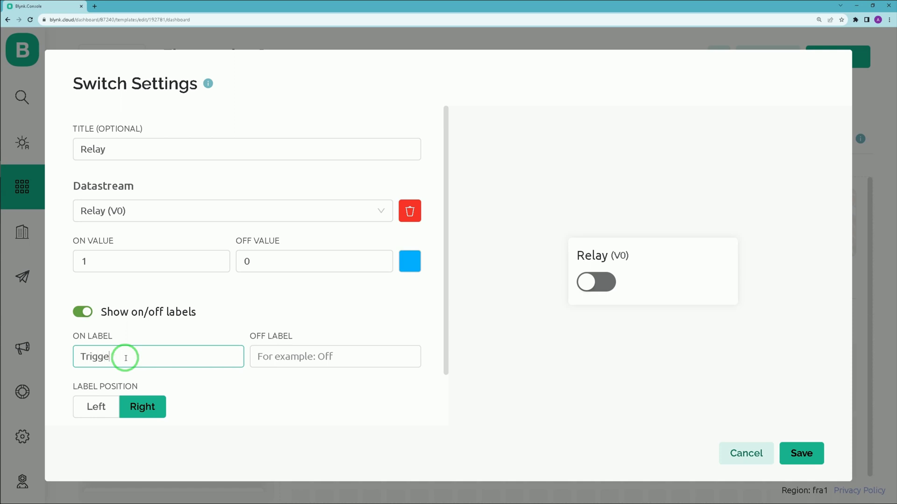
pyautogui.click(307, 356)
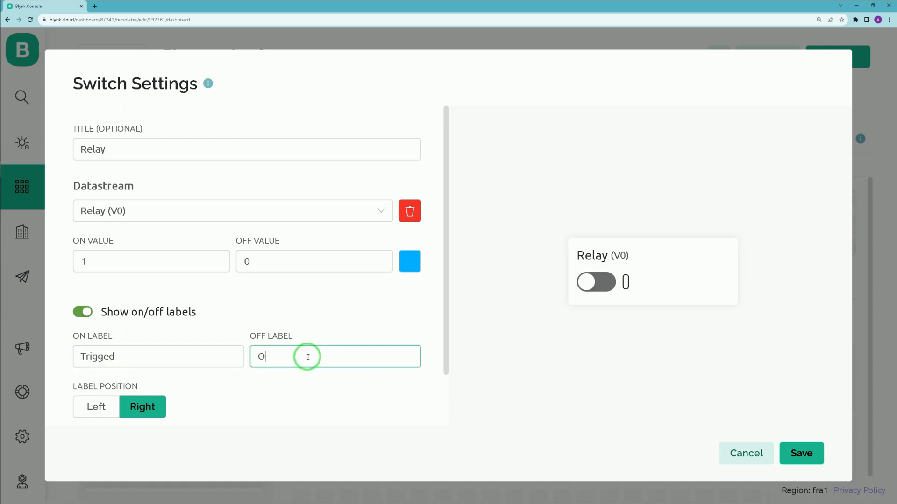
pyautogui.click(398, 312)
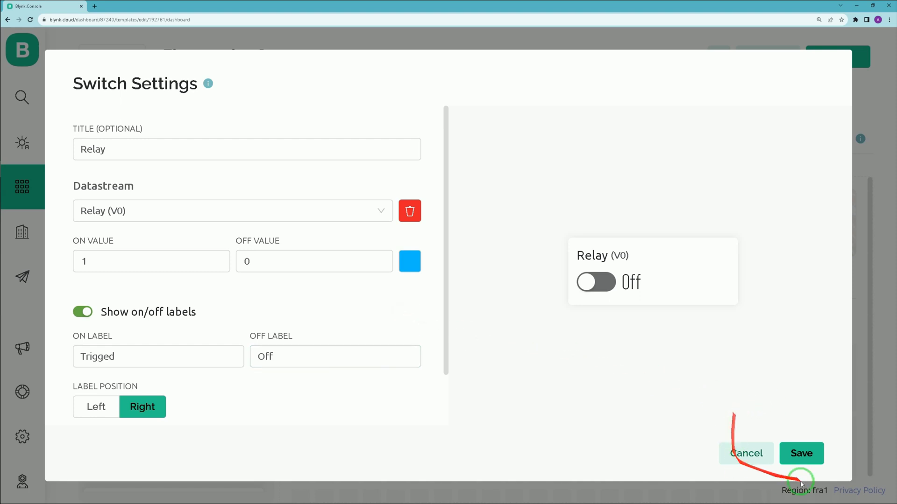
pyautogui.click(797, 453)
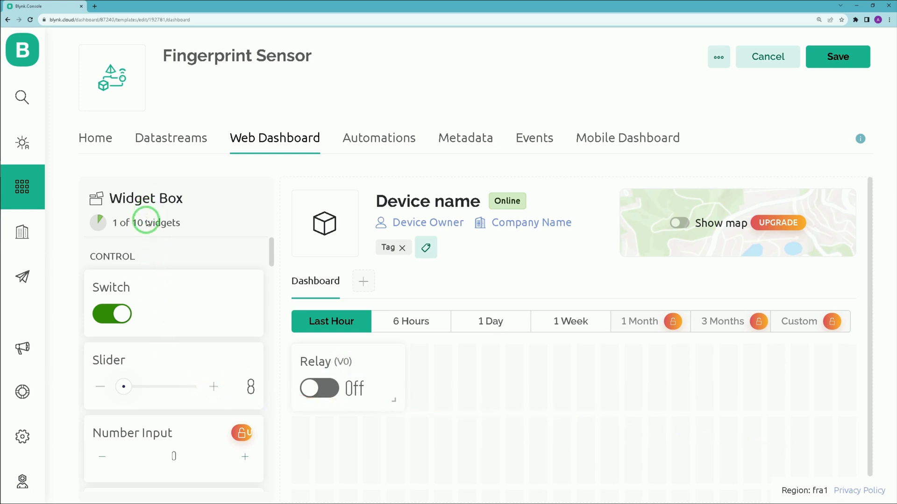
# Add a Terminal widget beside the Relay switch on the dashboard and widen it
pyautogui.scroll(-15, 146, 298)
pyautogui.scroll(-20, 150, 312)
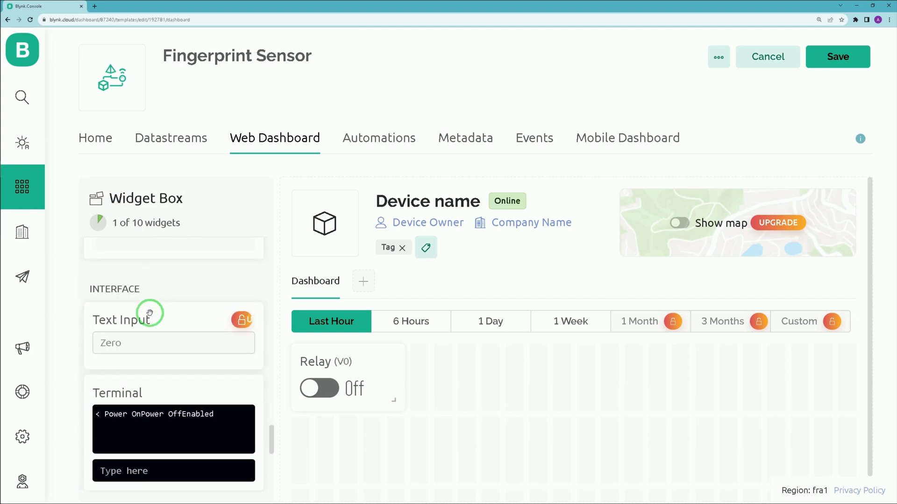
pyautogui.scroll(-3, 149, 312)
pyautogui.moveTo(141, 321); pyautogui.dragTo(468, 362)
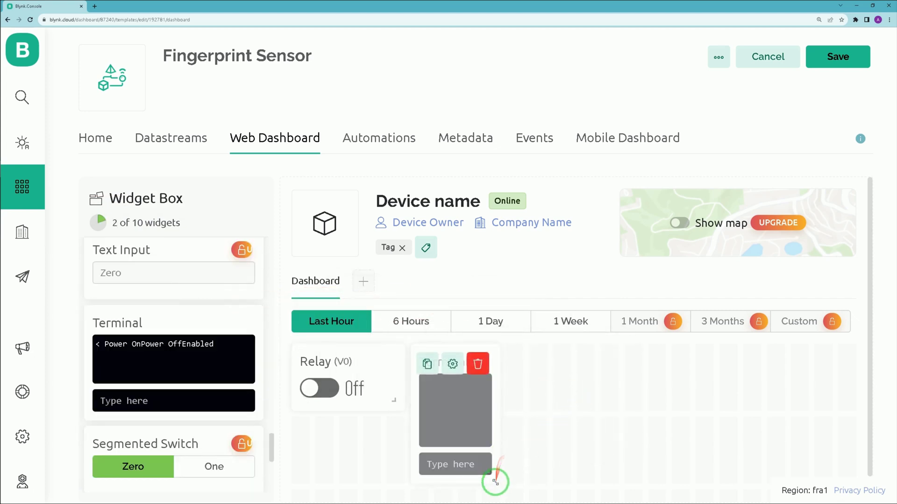
pyautogui.moveTo(495, 484); pyautogui.dragTo(636, 483)
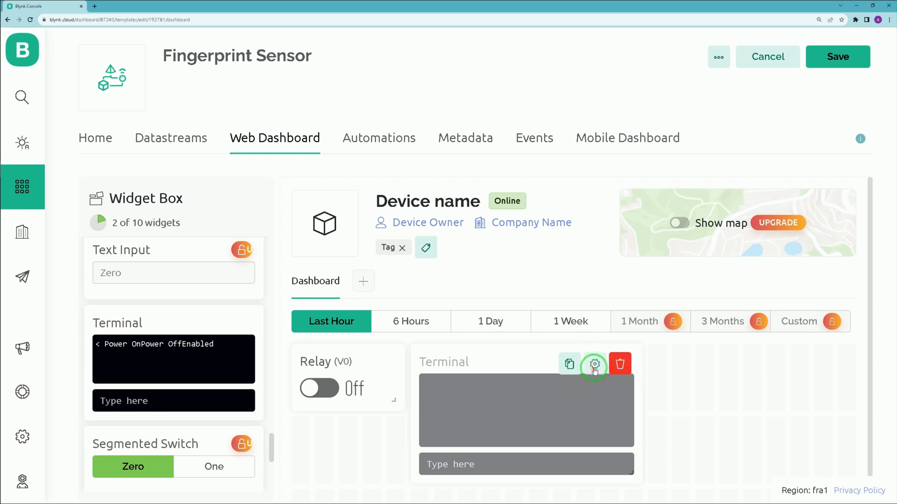
# Title the Terminal widget Log and link it to the Log (V3) datastream
pyautogui.click(594, 368)
pyautogui.click(135, 153)
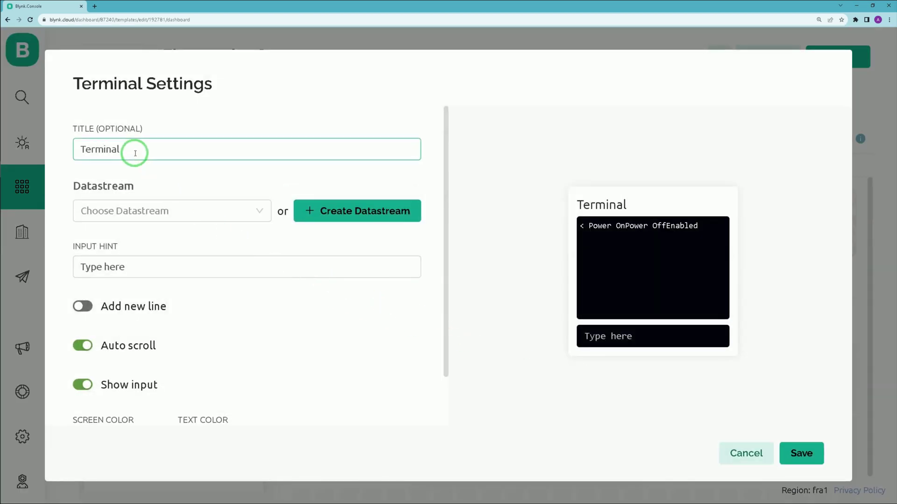
pyautogui.moveTo(130, 150); pyautogui.dragTo(68, 139)
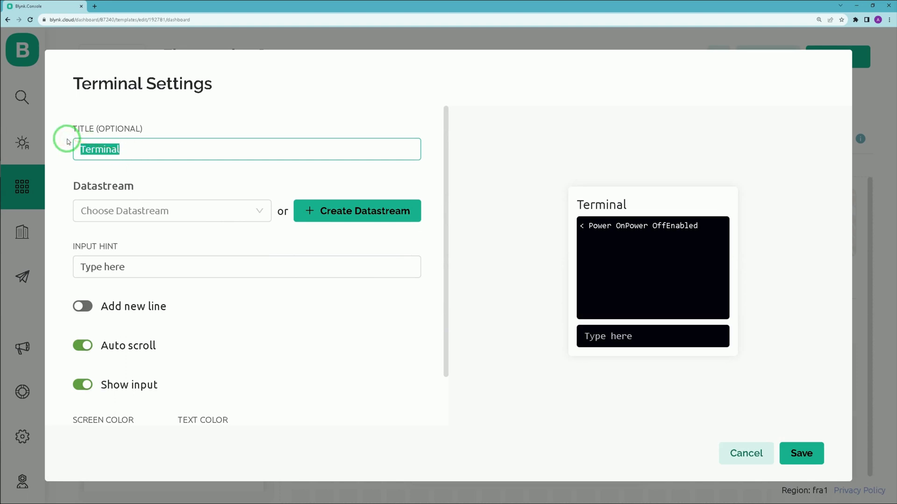
pyautogui.write('Log')
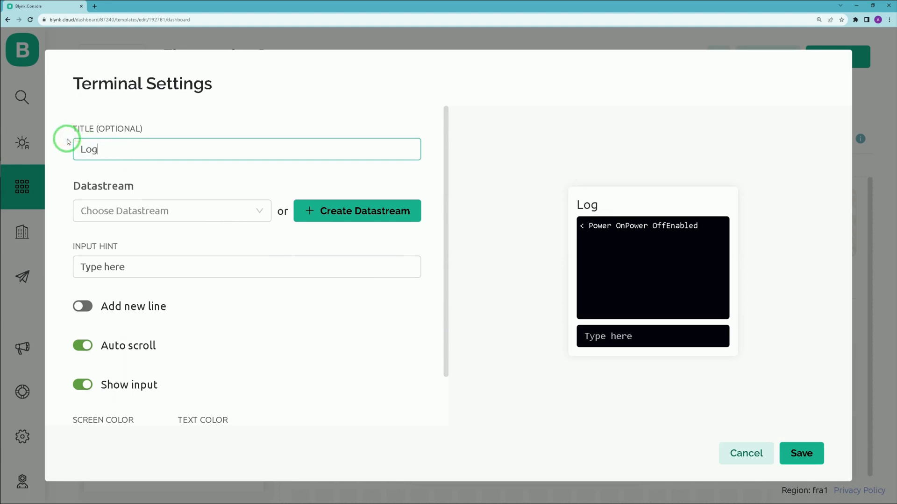
pyautogui.click(184, 212)
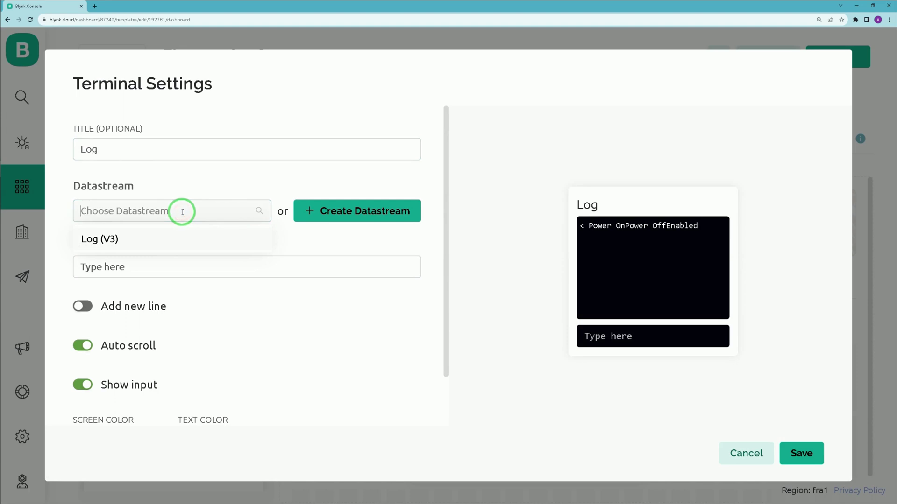
pyautogui.click(104, 240)
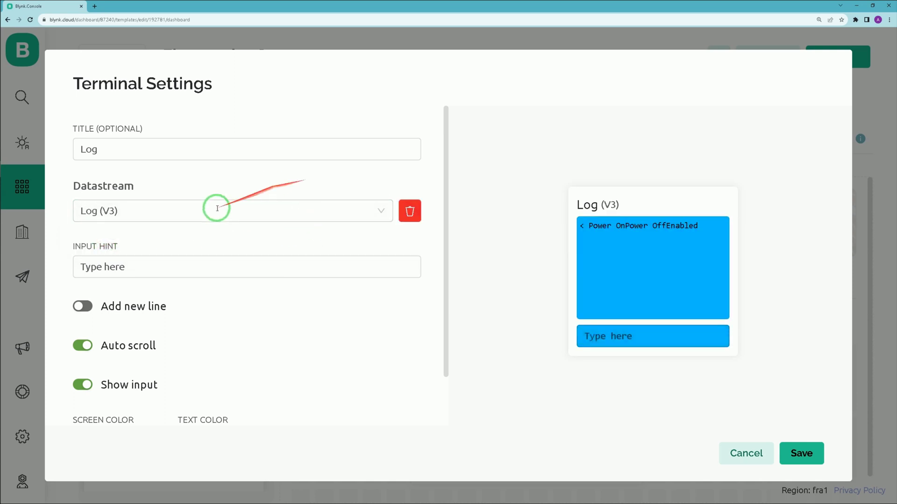
# Enable adding a new line in the Log terminal and set its screen color to the near-black theme color
pyautogui.click(83, 306)
pyautogui.scroll(-2, 248, 316)
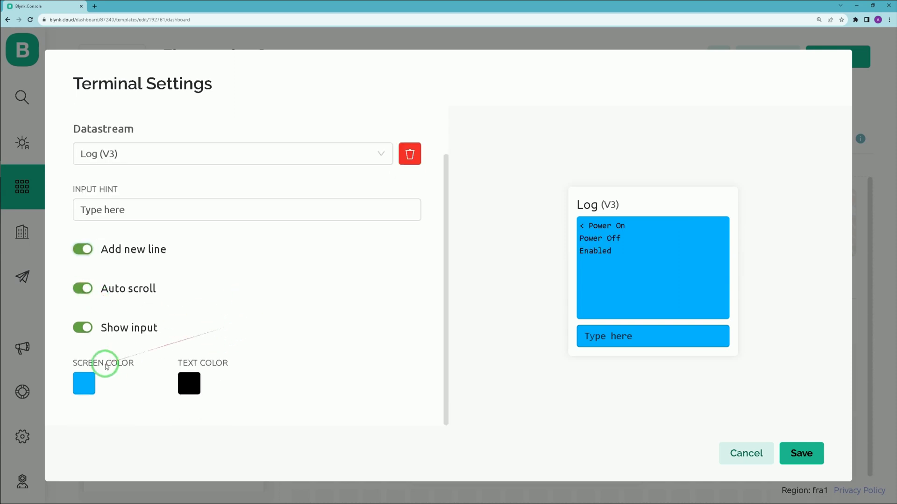
pyautogui.click(87, 380)
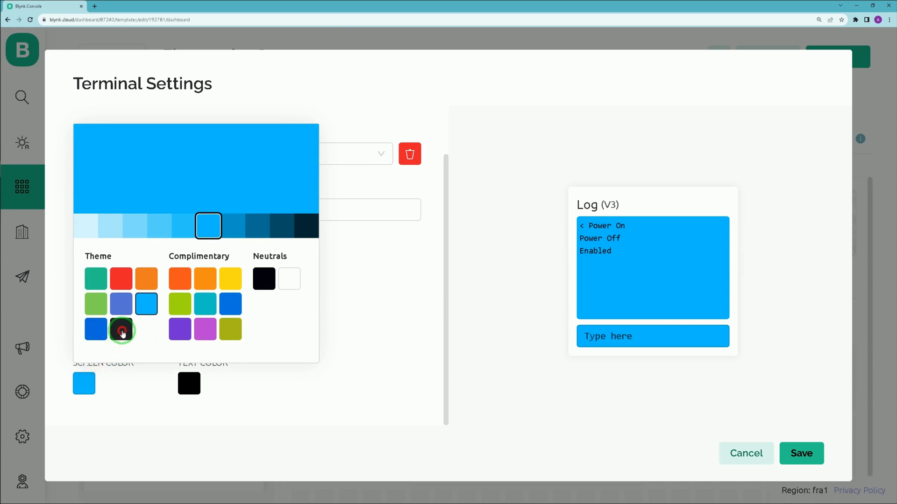
pyautogui.click(122, 330)
# Set the Log terminal's text color to white and save the widget's settings
pyautogui.click(189, 383)
pyautogui.click(396, 281)
pyautogui.click(191, 380)
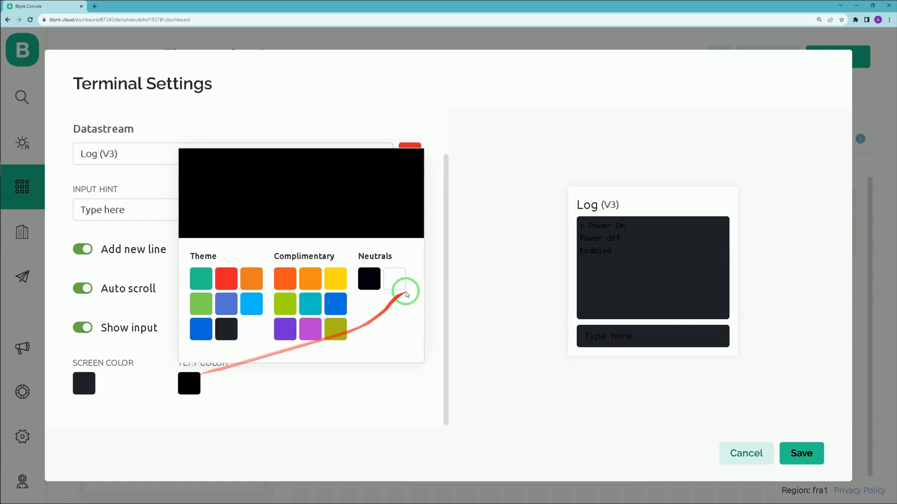
pyautogui.click(397, 279)
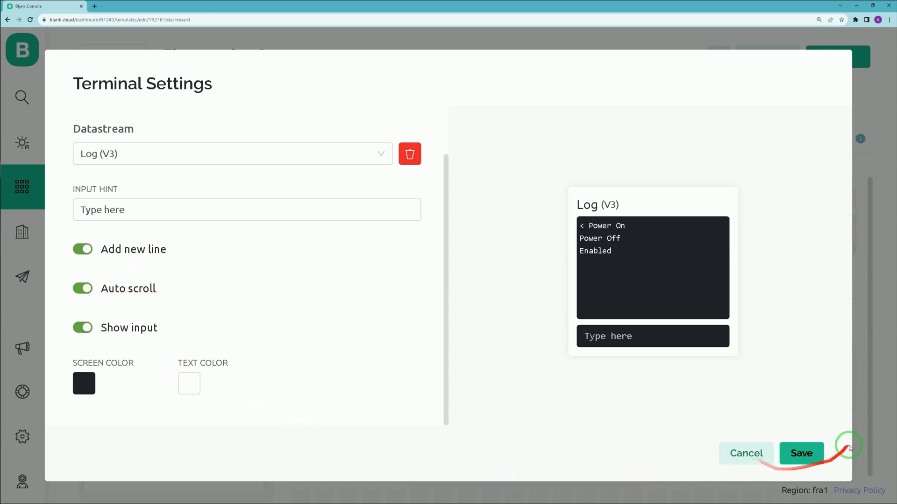
pyautogui.click(800, 460)
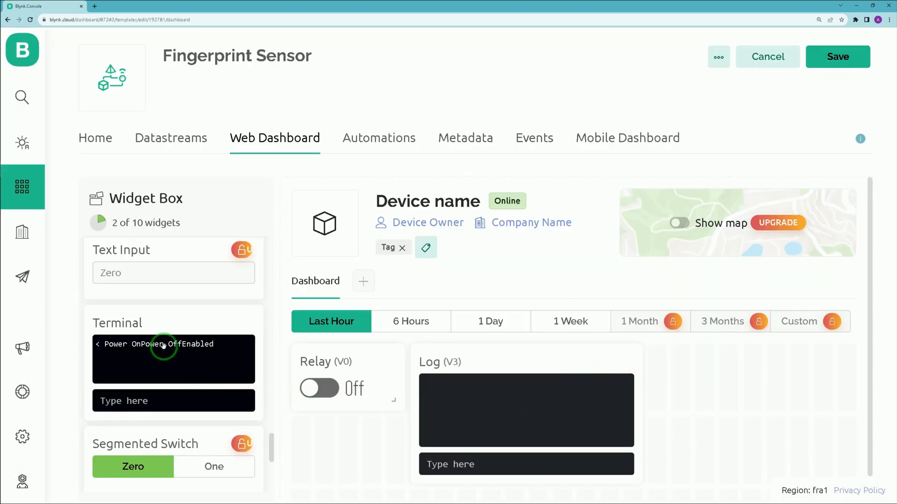
# Add a Label widget beside the Log terminal on the dashboard and enlarge it to the terminal's height
pyautogui.scroll(10, 163, 346)
pyautogui.scroll(6, 161, 364)
pyautogui.moveTo(138, 291); pyautogui.dragTo(705, 376)
pyautogui.moveTo(759, 405); pyautogui.dragTo(850, 465)
# Title the Label widget Log, link it to the Log (V3) datastream, and save the widget and the template
pyautogui.click(807, 364)
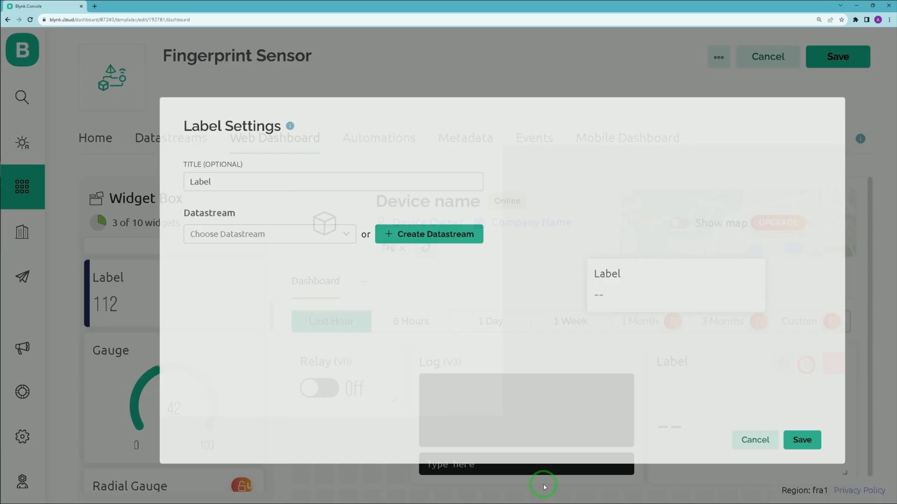
pyautogui.moveTo(128, 150); pyautogui.dragTo(26, 145)
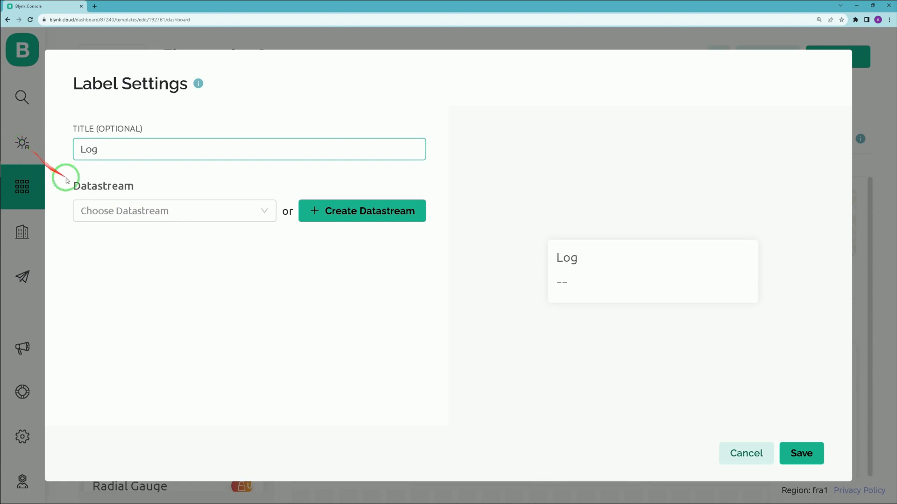
pyautogui.click(133, 209)
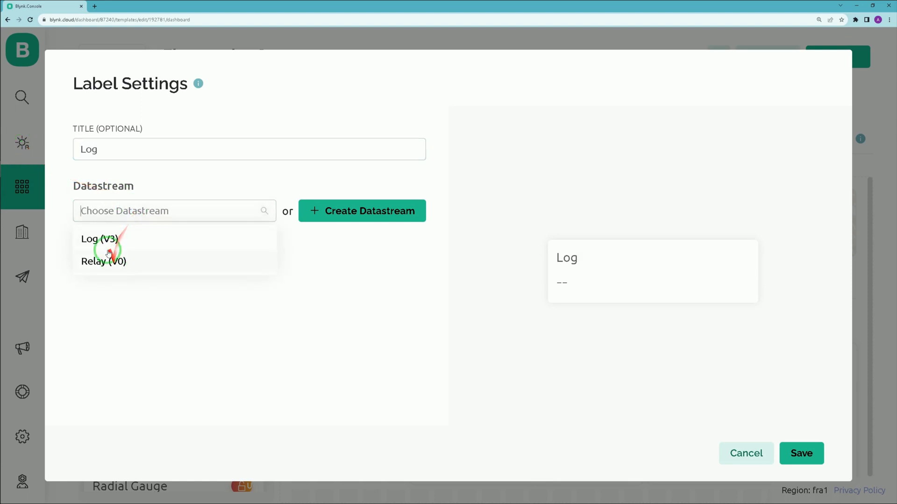
pyautogui.click(131, 243)
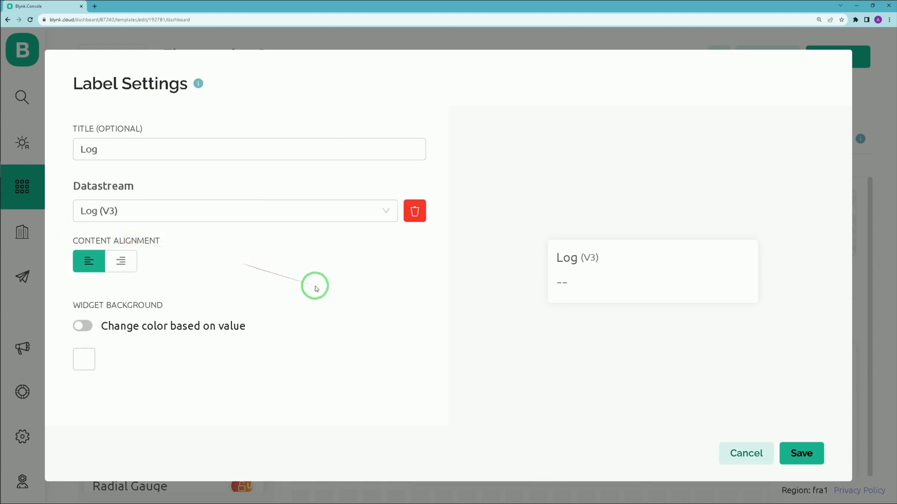
pyautogui.click(801, 453)
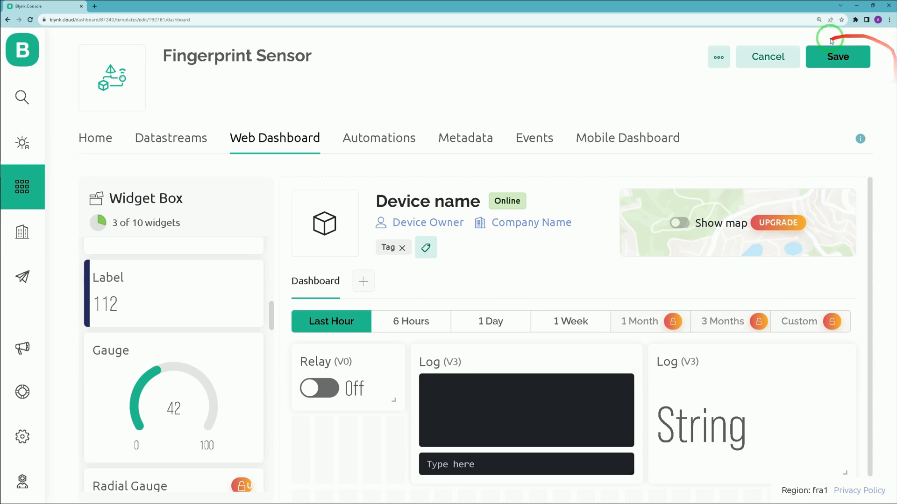
pyautogui.click(836, 55)
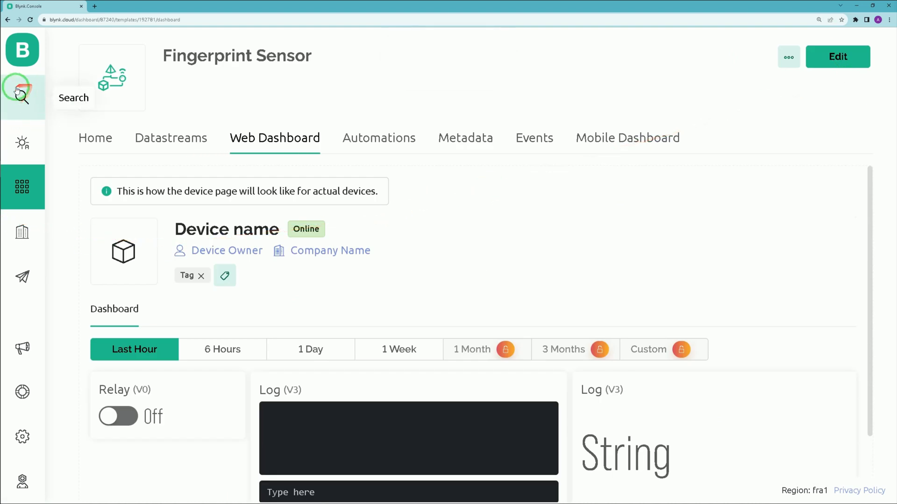
# Create a new device named Fingerprint Sensor from the Fingerprint Sensor template
pyautogui.click(26, 91)
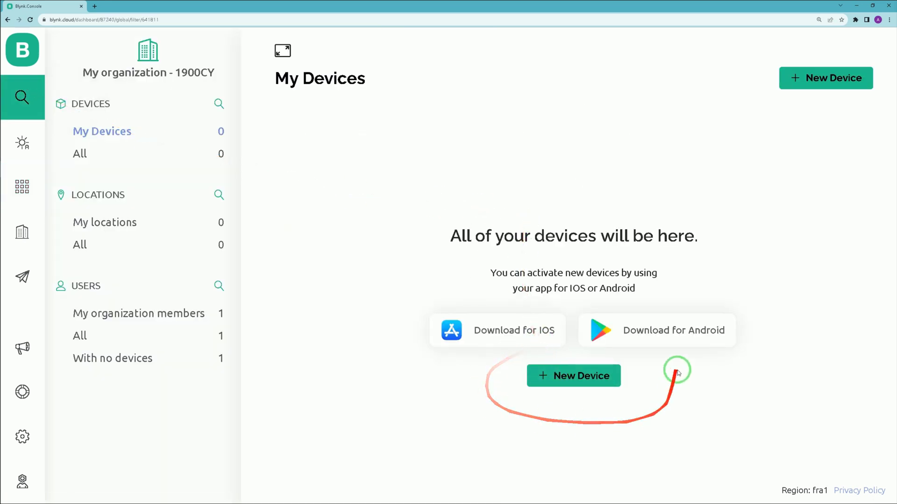
pyautogui.click(571, 375)
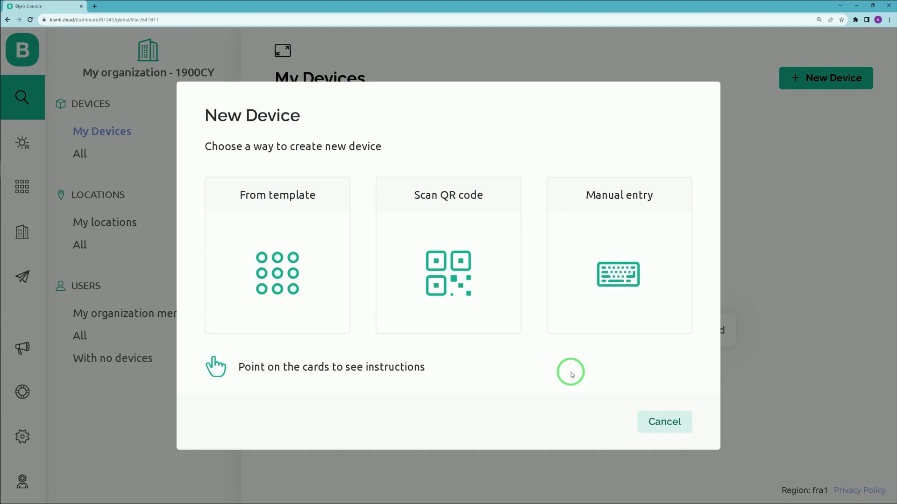
pyautogui.click(287, 263)
pyautogui.click(371, 252)
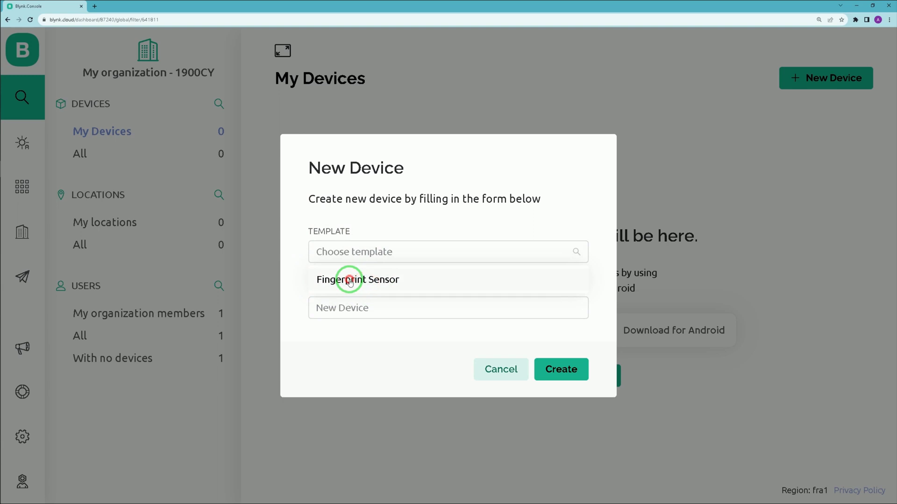
pyautogui.click(349, 281)
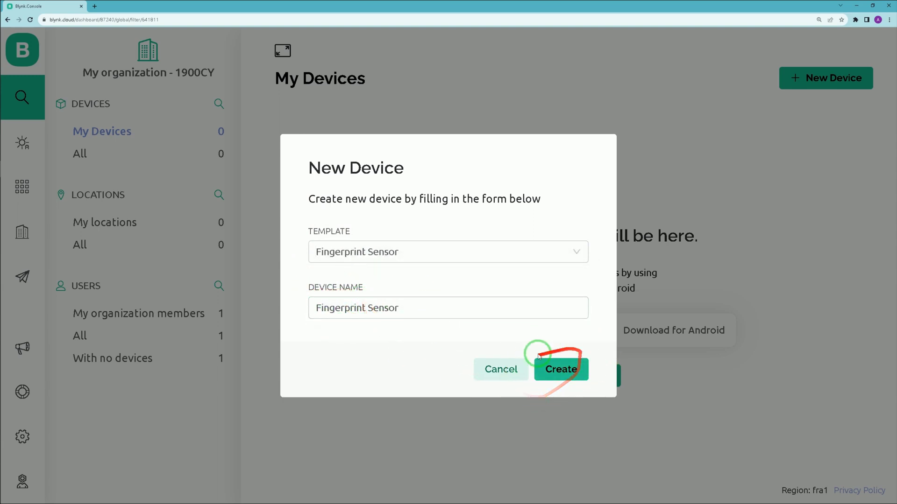
pyautogui.click(560, 369)
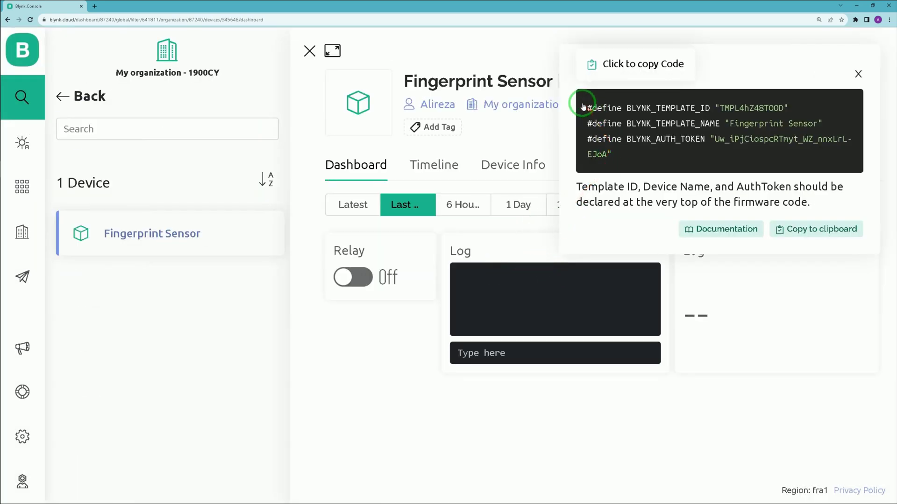
# Copy the device's template ID, template name and auth token definitions and replace the sketch's first three define lines with them in Arduino IDE
pyautogui.moveTo(590, 108); pyautogui.dragTo(620, 152)
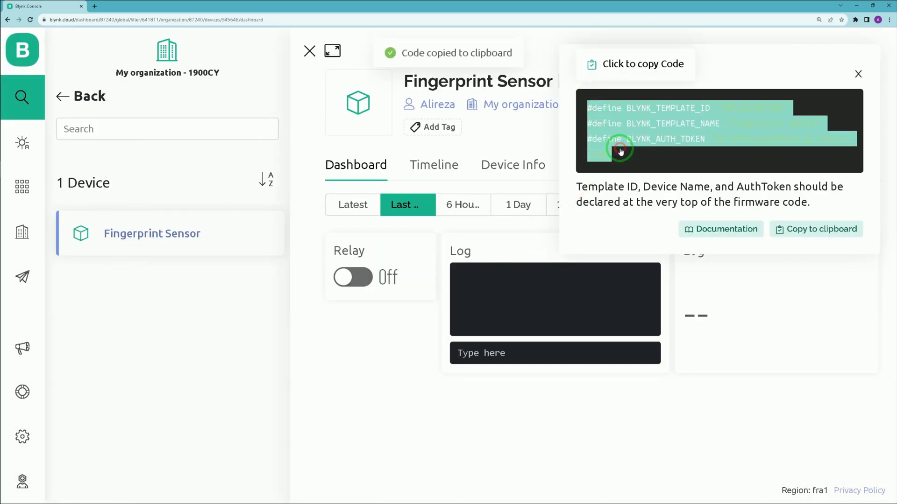
pyautogui.click(625, 116)
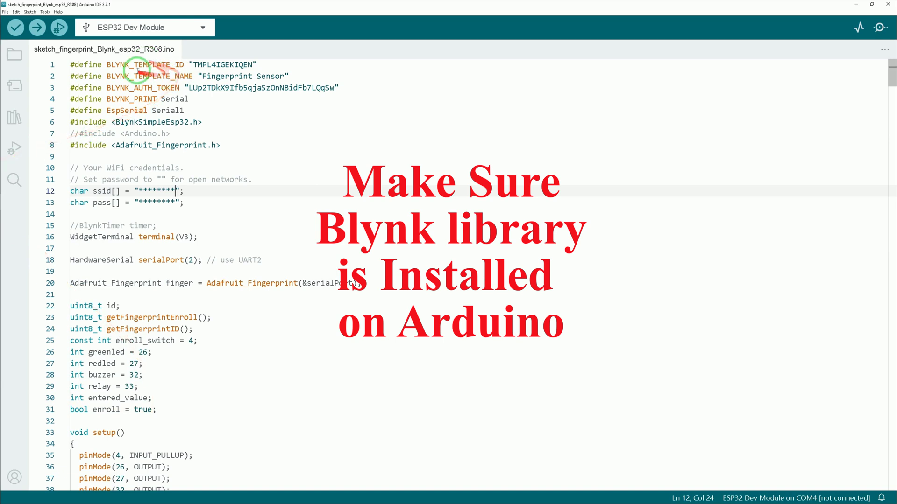
pyautogui.moveTo(72, 64); pyautogui.dragTo(350, 83)
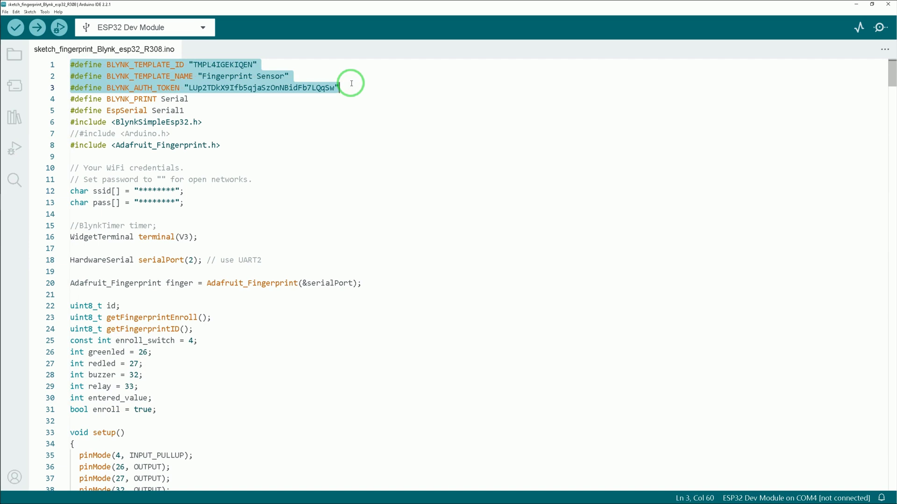
pyautogui.press('BackSpace')
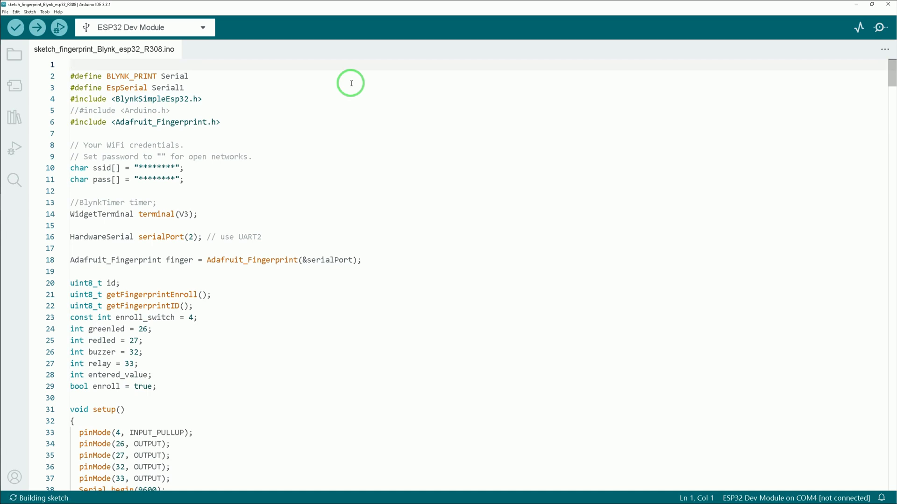
pyautogui.hotkey('ctrl', 'v')
# Replace the ssid placeholder with the Wi-Fi network name dlink-M921-9865 and save the sketch
pyautogui.moveTo(70, 191); pyautogui.dragTo(197, 195)
pyautogui.click(197, 194)
pyautogui.moveTo(138, 190); pyautogui.dragTo(175, 187)
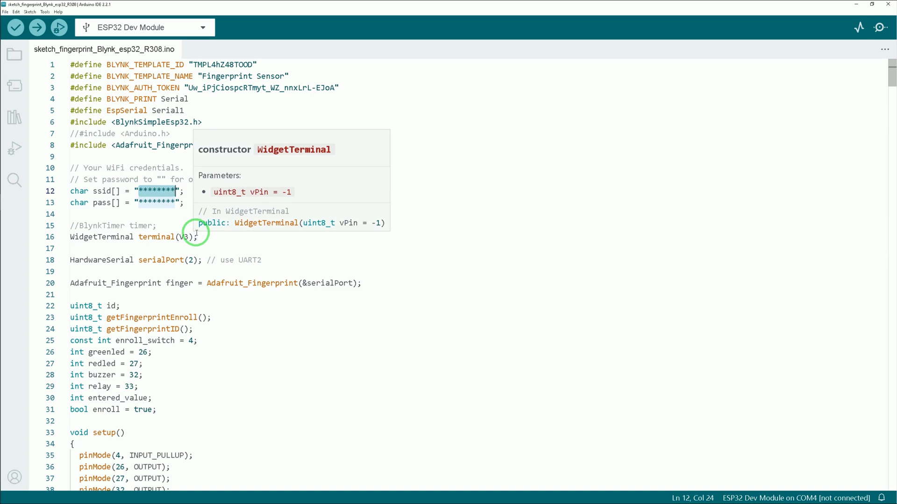
pyautogui.write('dlink-M921')
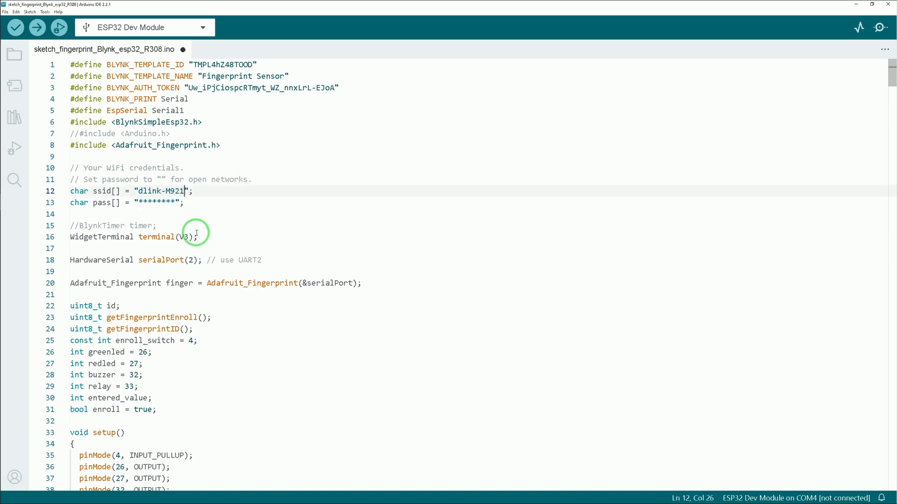
pyautogui.write('-9865')
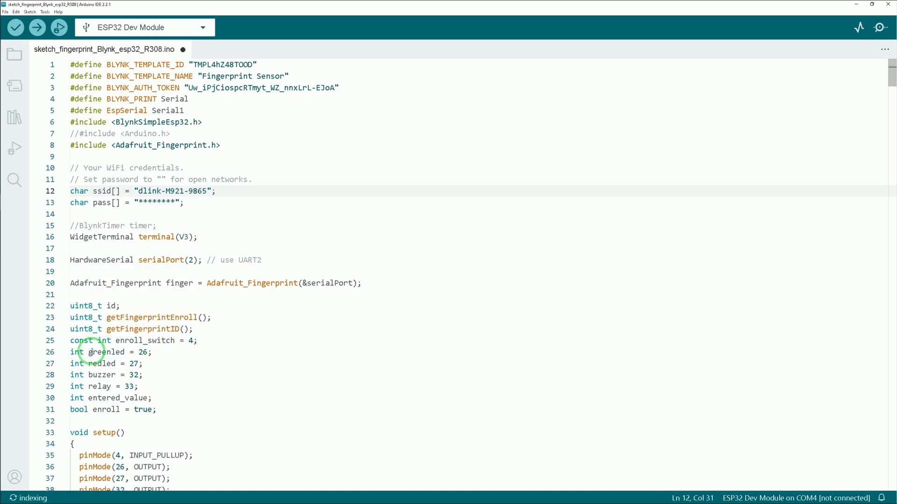
pyautogui.hotkey('ctrl', 's')
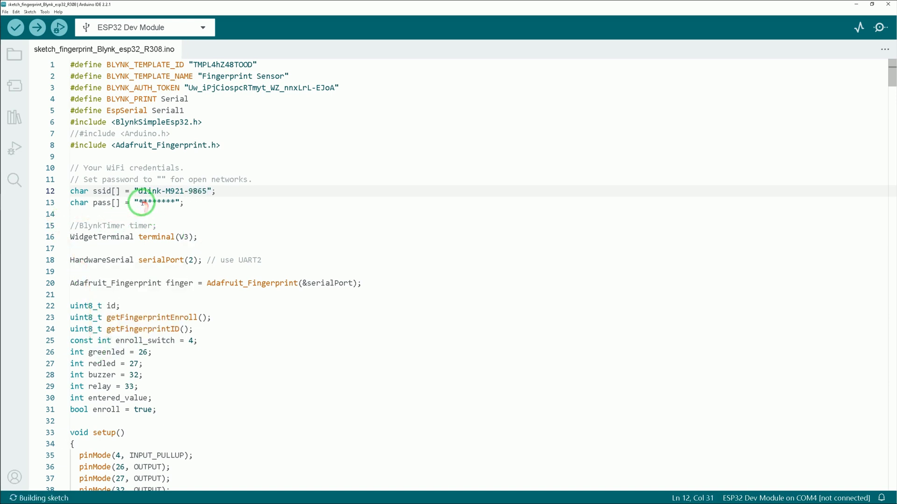
# Select the placeholder between the quotes of the Wi-Fi password variable pass[] on line 13
pyautogui.click(139, 202)
pyautogui.moveTo(143, 202); pyautogui.dragTo(195, 202)
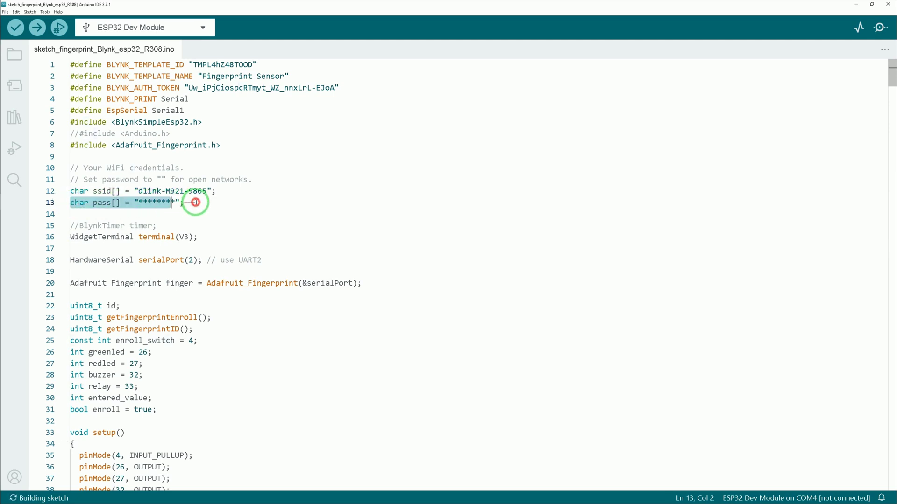
pyautogui.click(146, 202)
pyautogui.moveTo(140, 202); pyautogui.dragTo(175, 203)
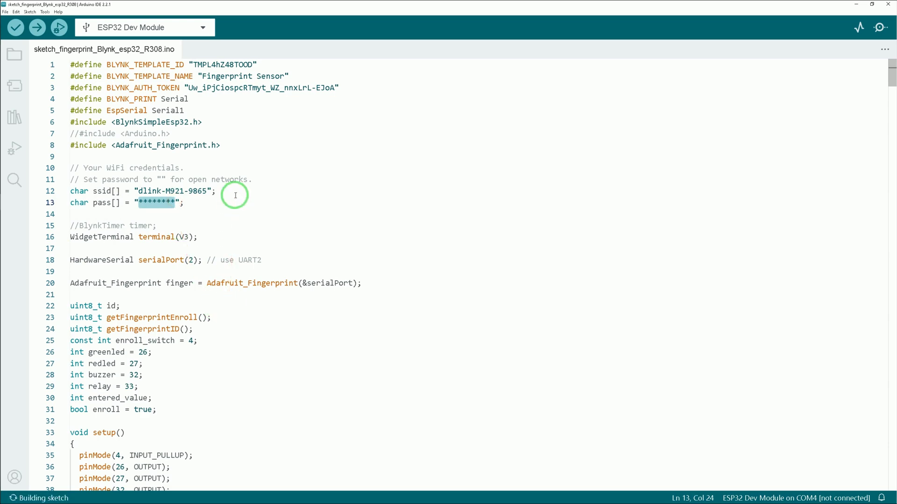
# Set the ESP32 board's serial port to COM4
pyautogui.scroll(-5, 275, 193)
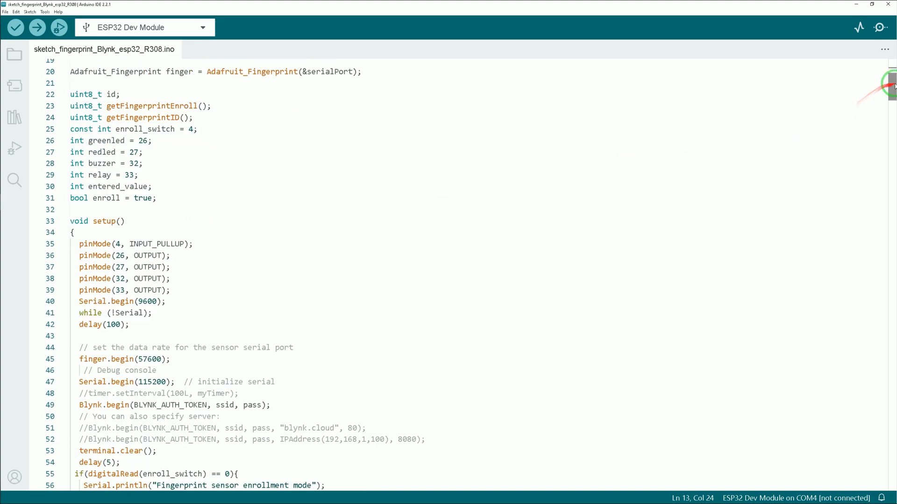
pyautogui.moveTo(890, 80); pyautogui.dragTo(892, 478)
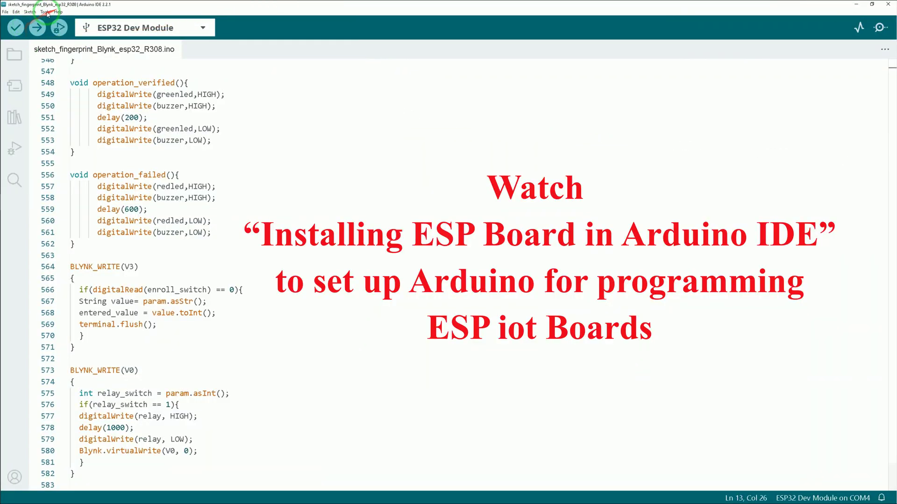
pyautogui.click(46, 12)
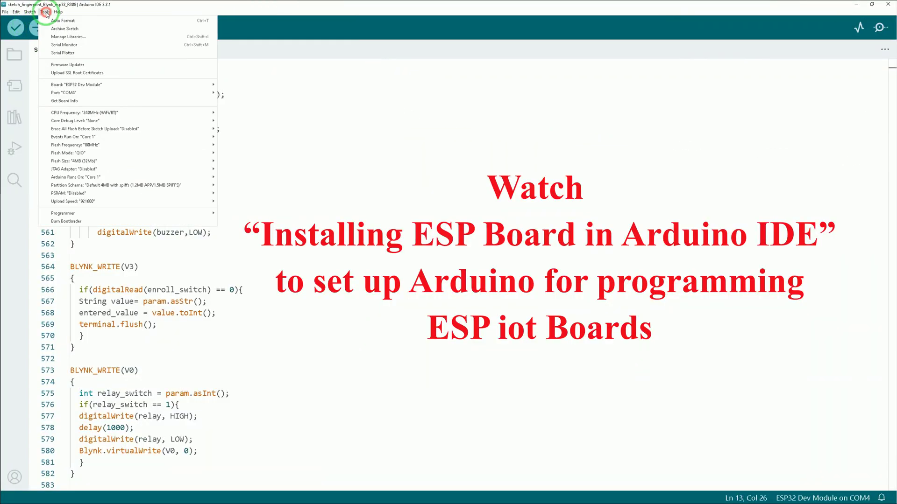
pyautogui.moveTo(71, 95)
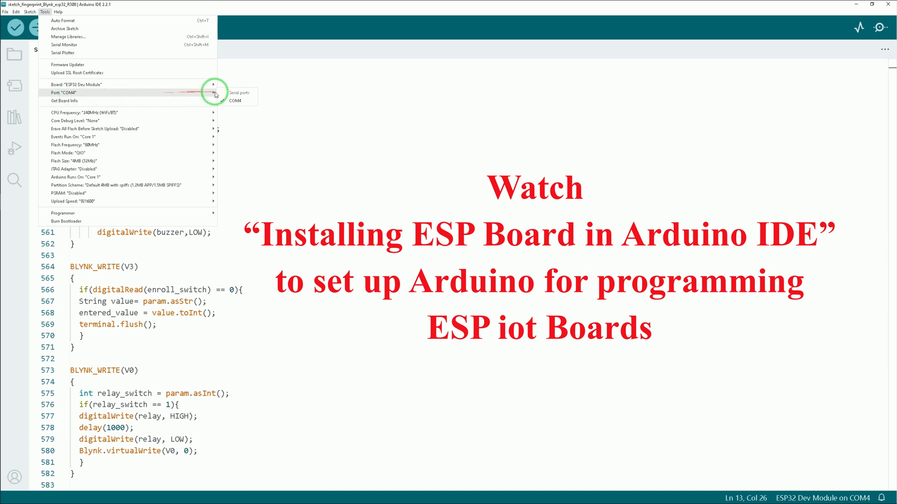
pyautogui.click(241, 101)
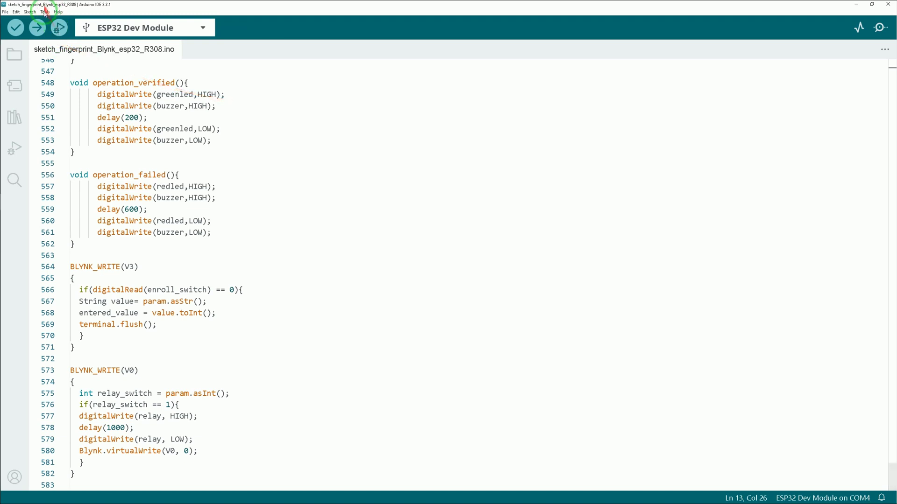
# Bring up the tool settings for choosing the sketch's board
pyautogui.click(45, 12)
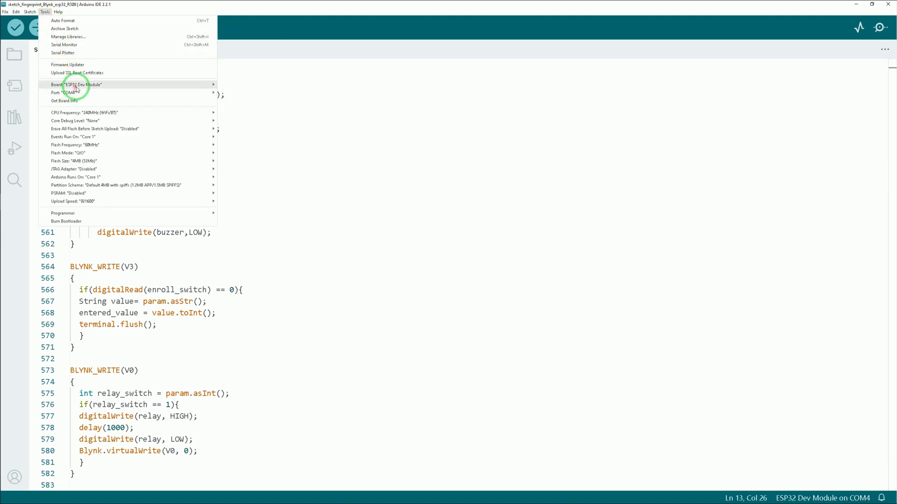